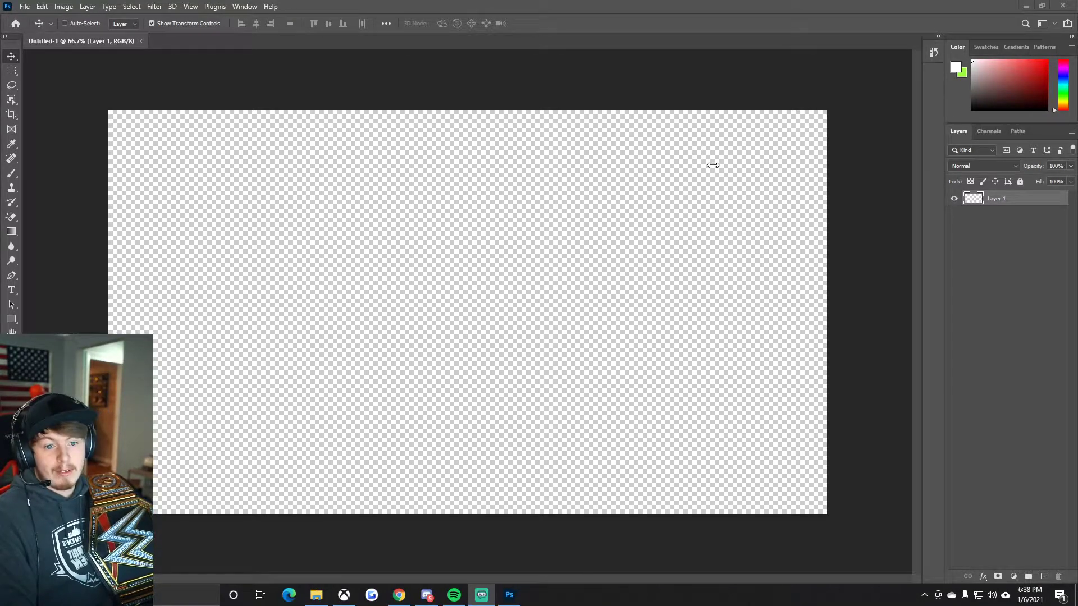
- Bring Chrome forward, maximize it, and close the extra store tabs so only Google remains
left_click(11, 71)
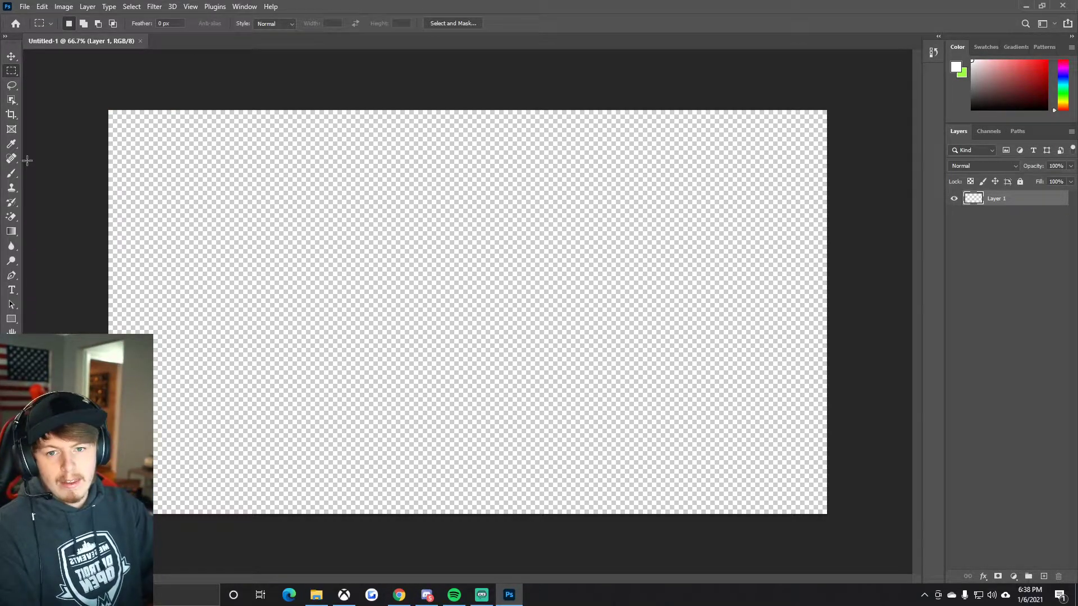
left_click(11, 56)
left_click(399, 595)
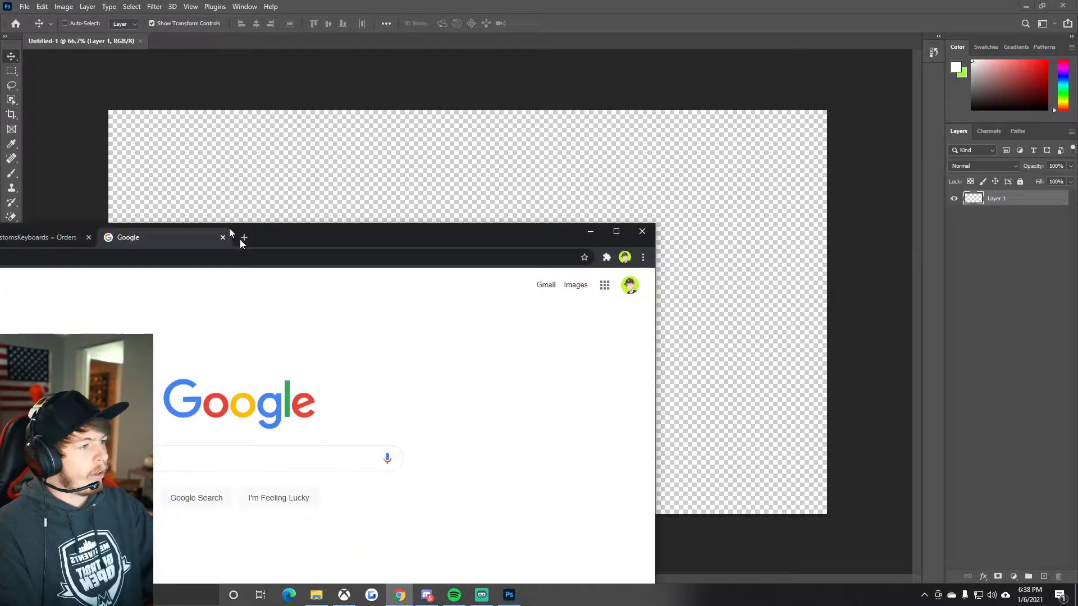
left_click_drag(229, 225, 234, 9)
left_click(196, 10)
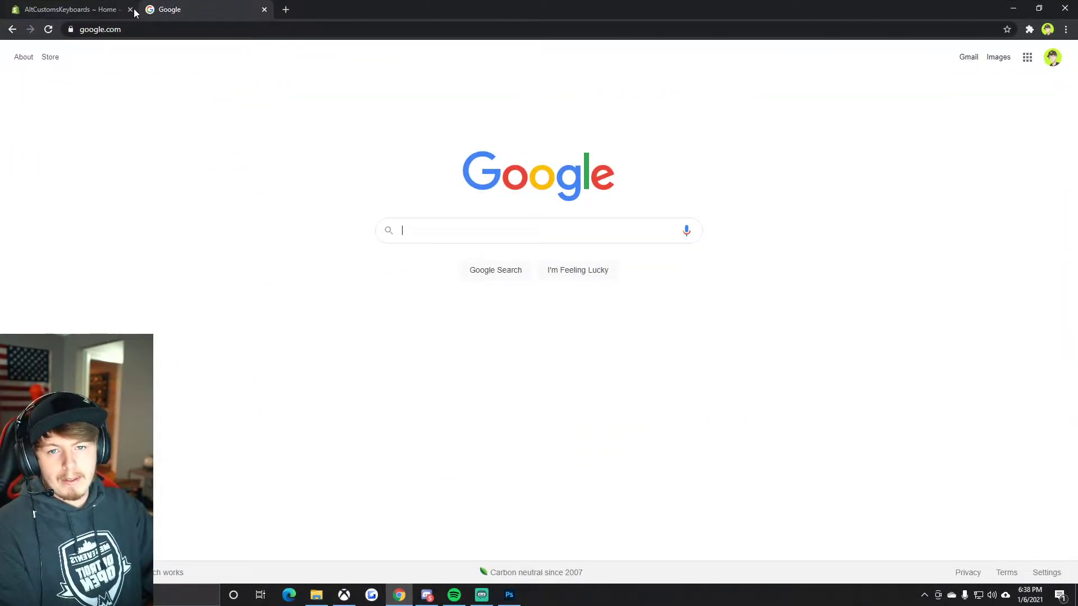
left_click(65, 12)
left_click(130, 10)
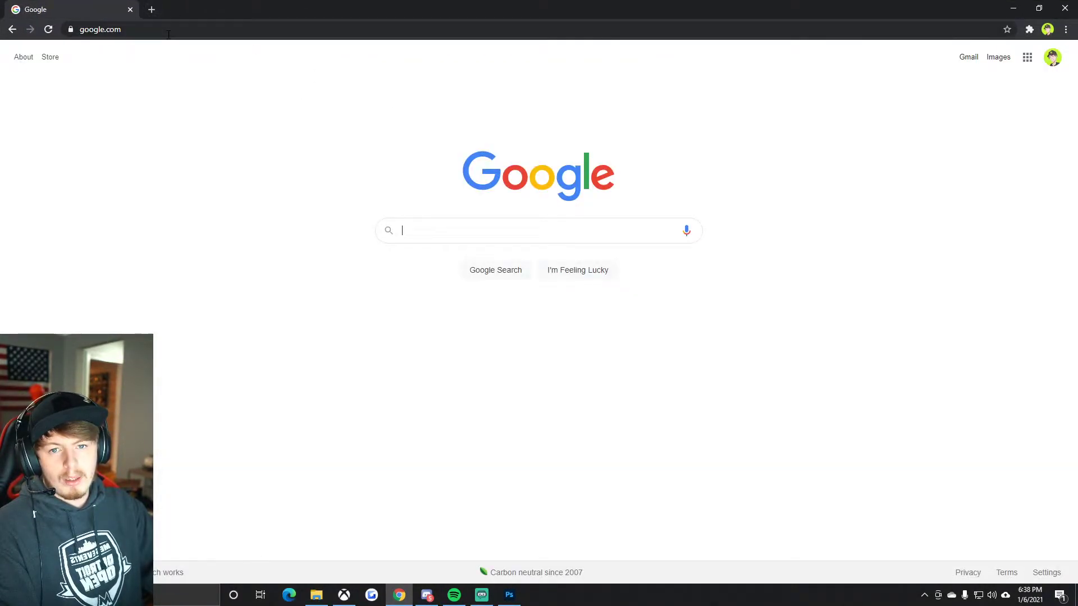
- Search Google Images for 'ballers court' and save the NIKE 3ON3 players photo
left_click(451, 230)
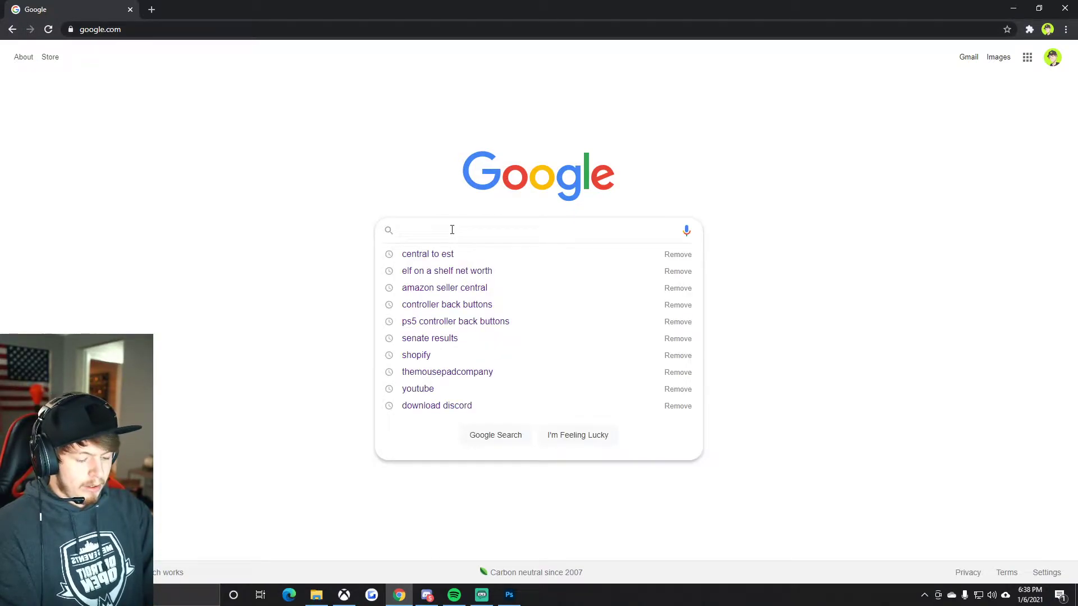
type("b")
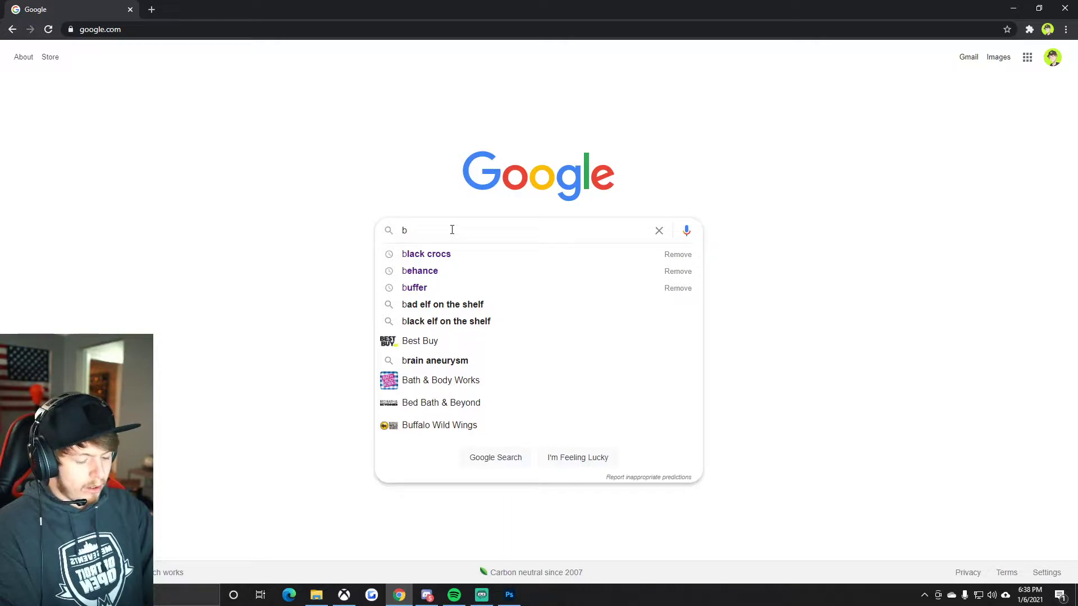
type("allers court")
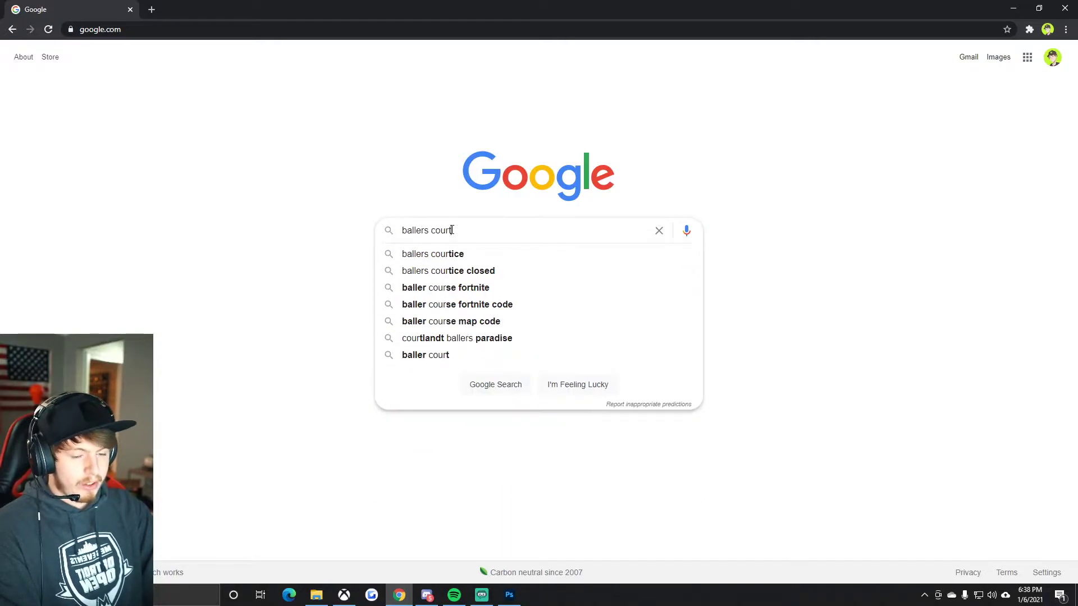
key("Return")
left_click(197, 104)
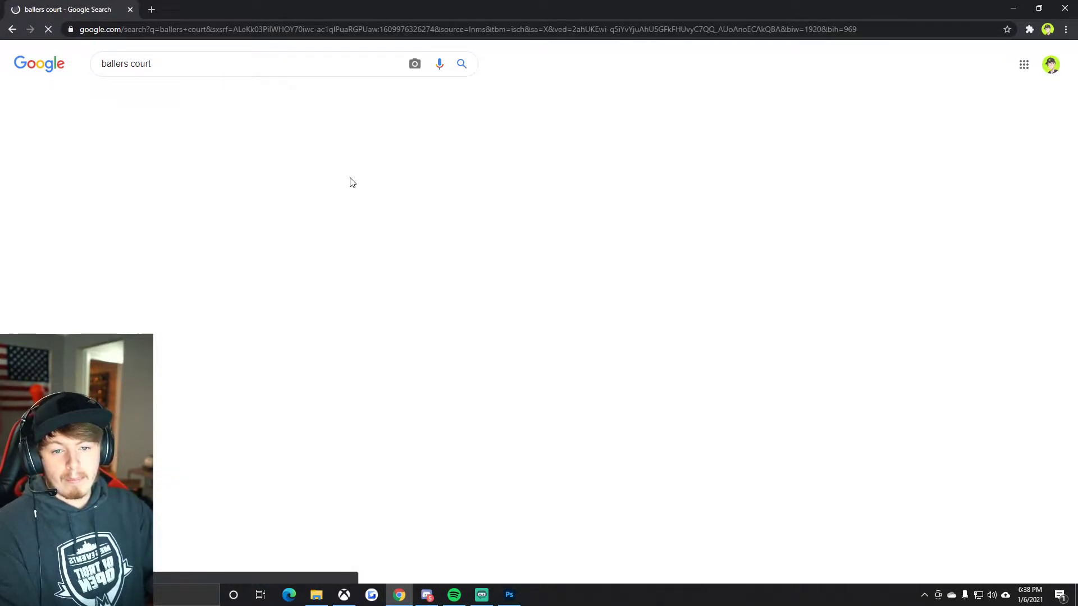
left_click(723, 187)
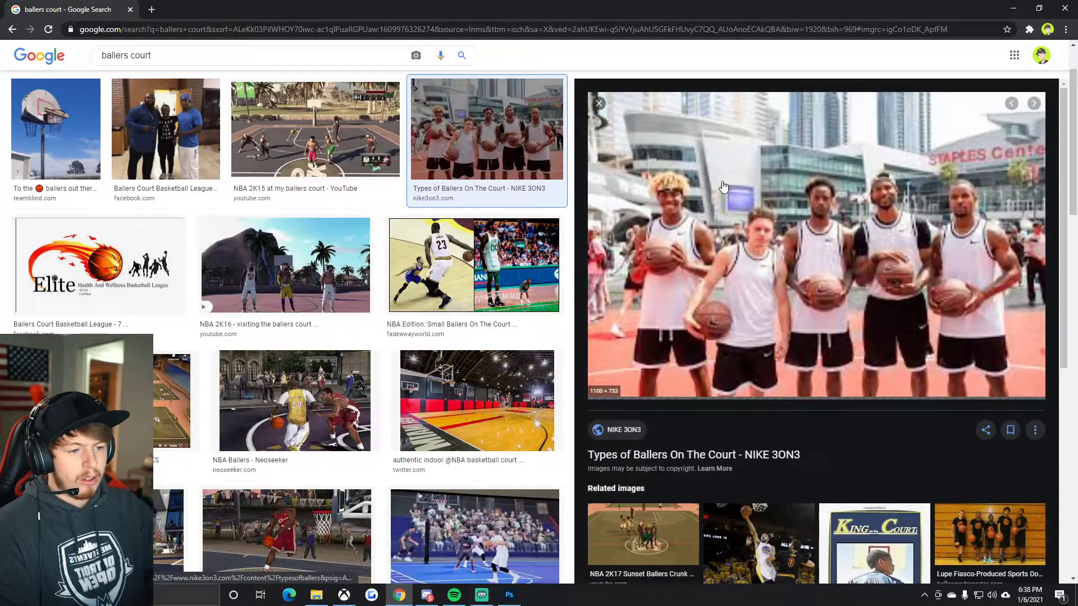
right_click(727, 208)
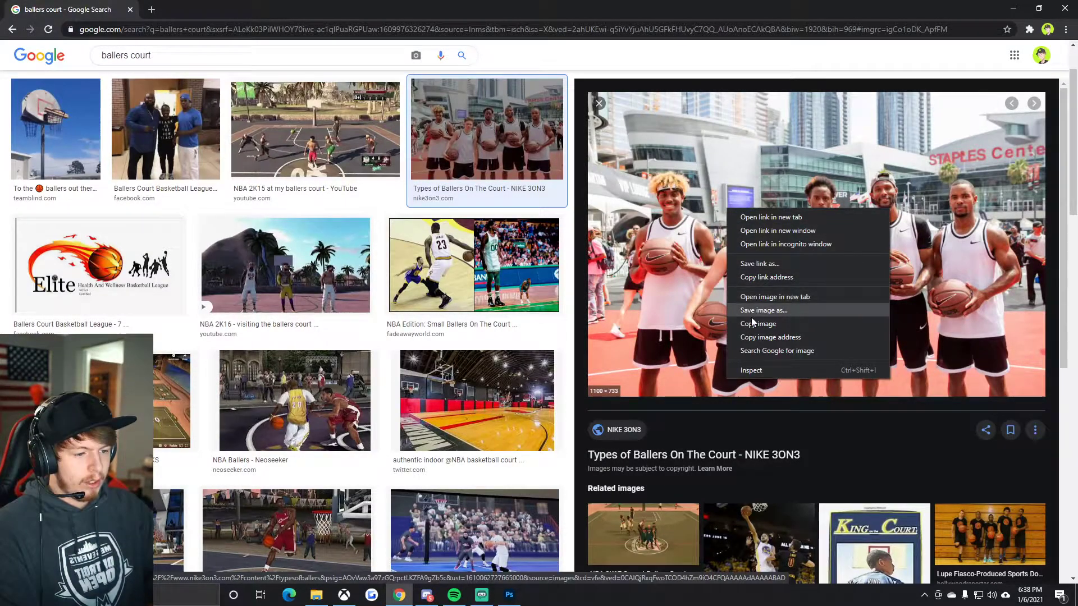
left_click(786, 307)
key("Return")
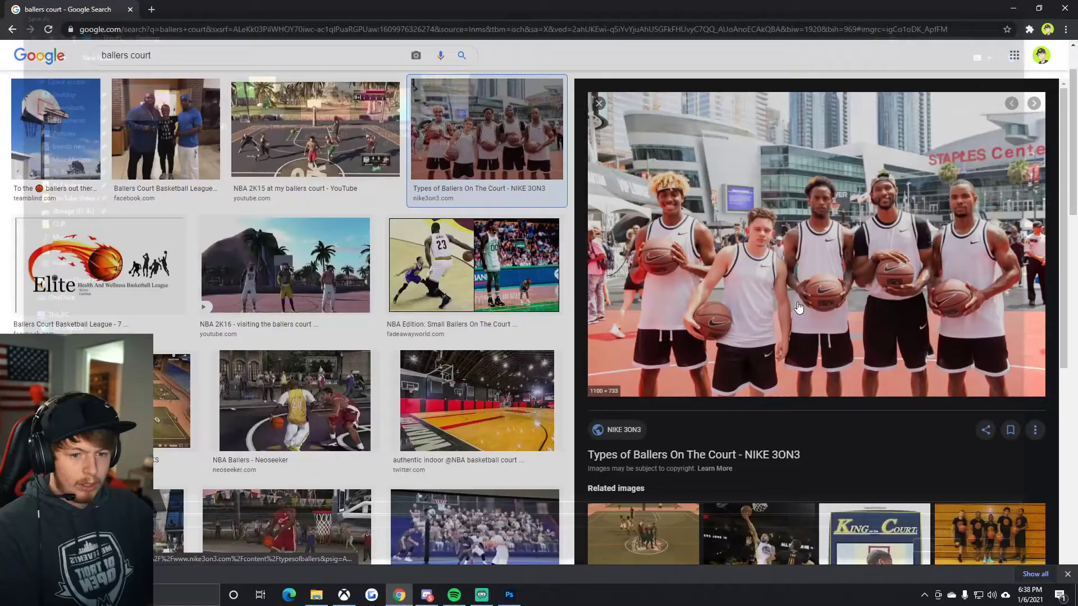
- Drag nikedayone-88_orig from File Explorer's Recent files onto Untitled-1 and stretch it across the canvas
left_click(1013, 10)
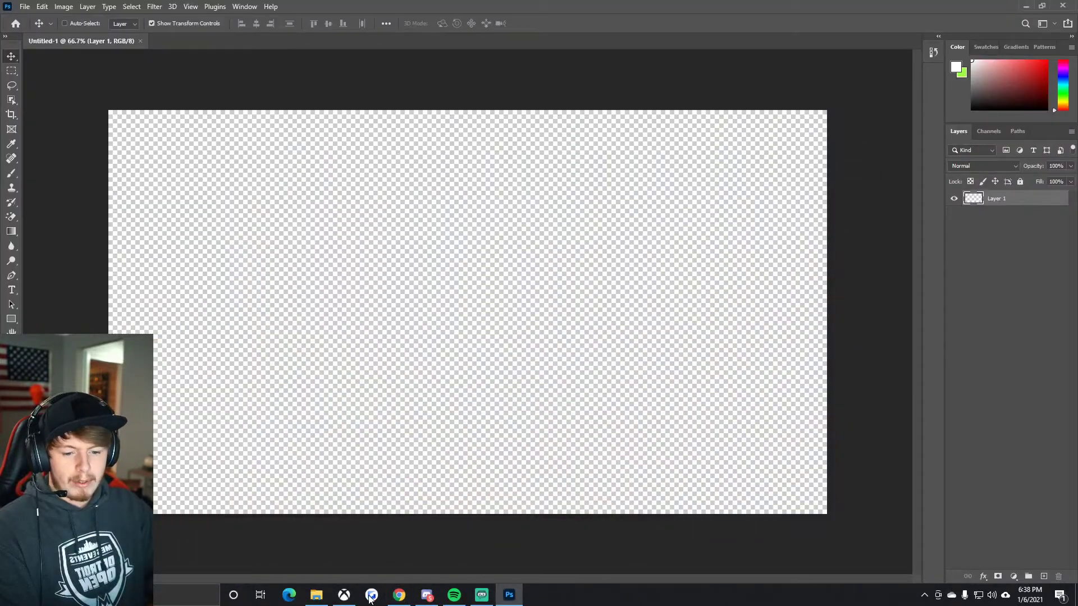
left_click(323, 596)
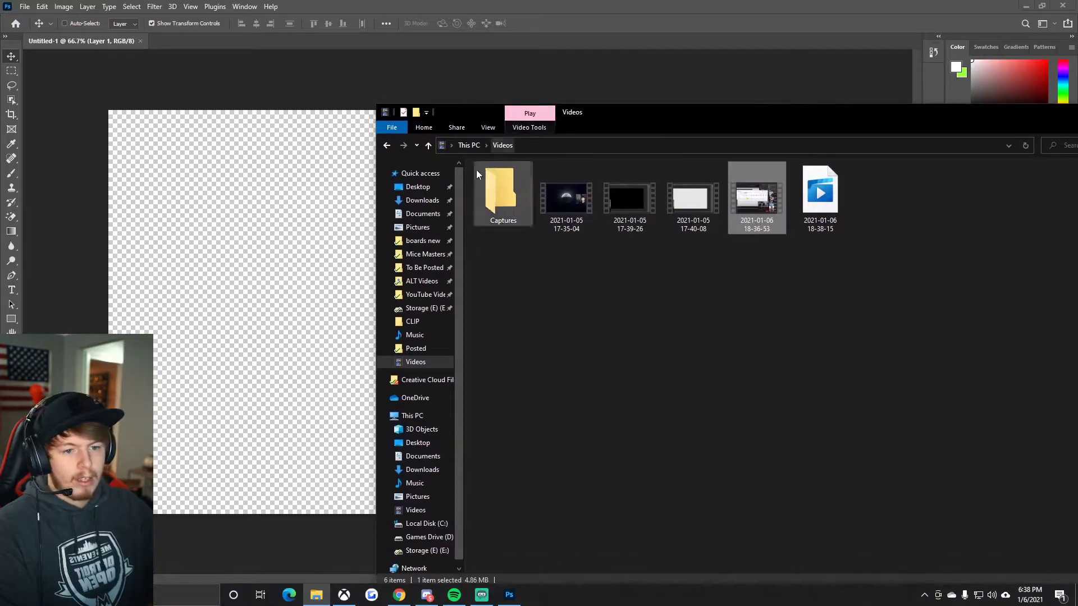
left_click(420, 173)
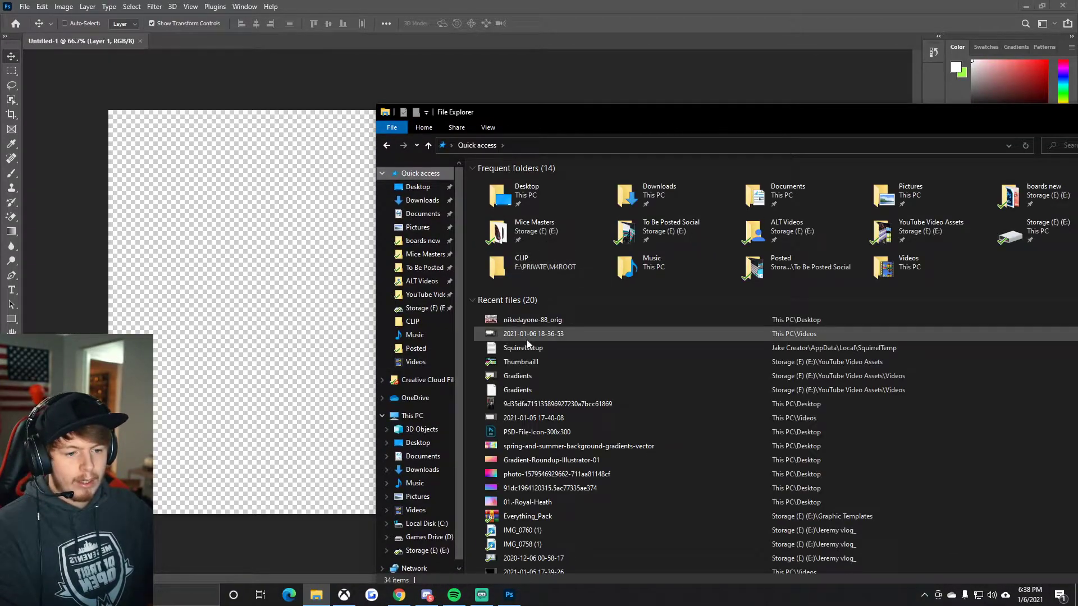
left_click_drag(527, 339, 370, 237)
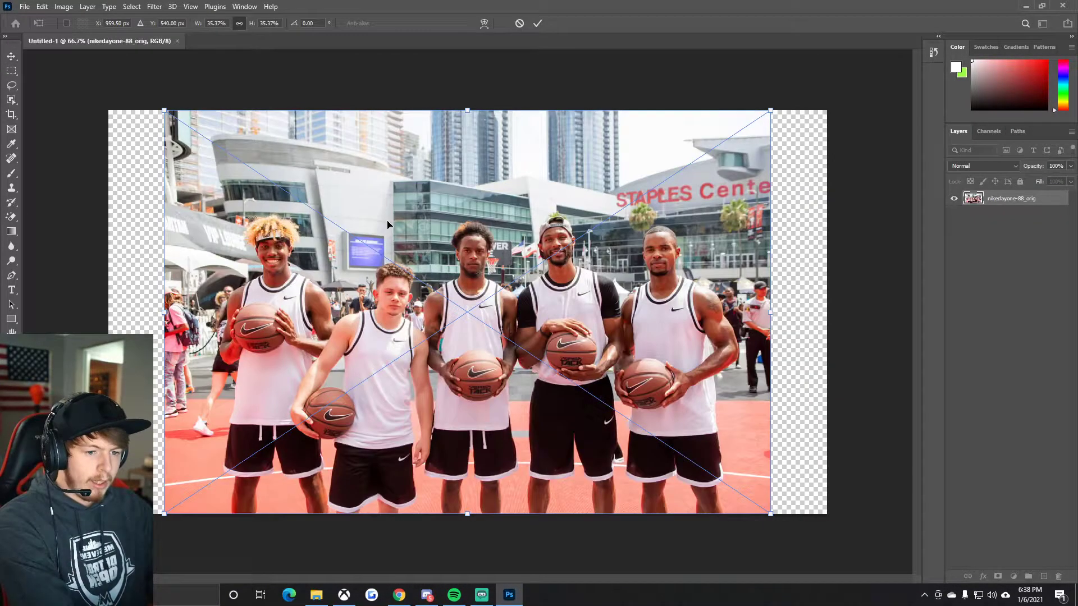
left_click_drag(165, 106, 140, 107)
left_click_drag(771, 110, 825, 111)
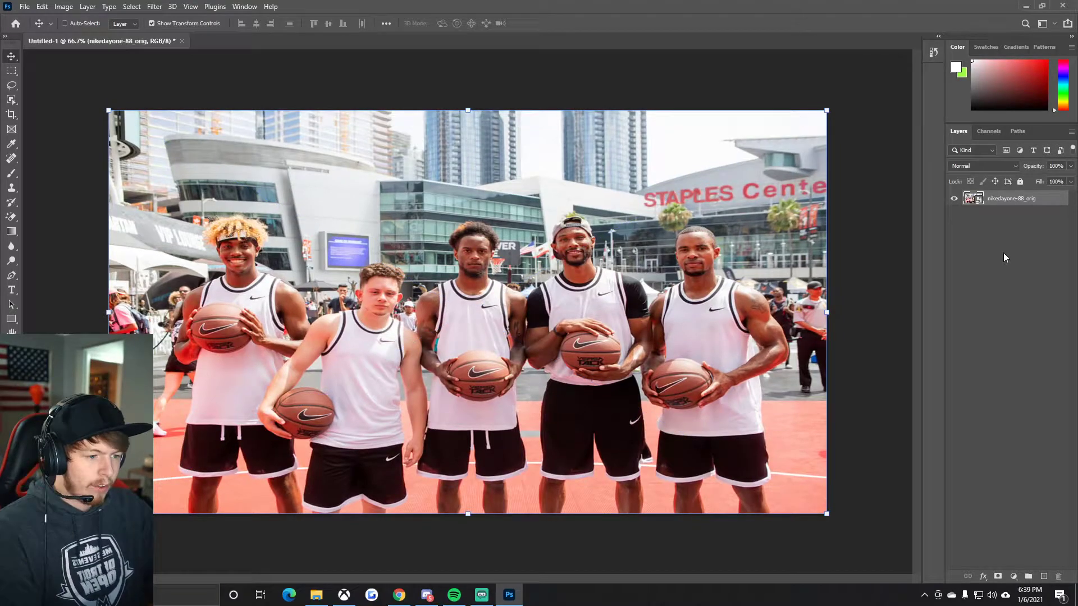
- Scale the photo past the canvas edges and apply an ~84 px Gaussian Blur smart filter
key("Return")
left_click_drag(825, 107, 847, 90)
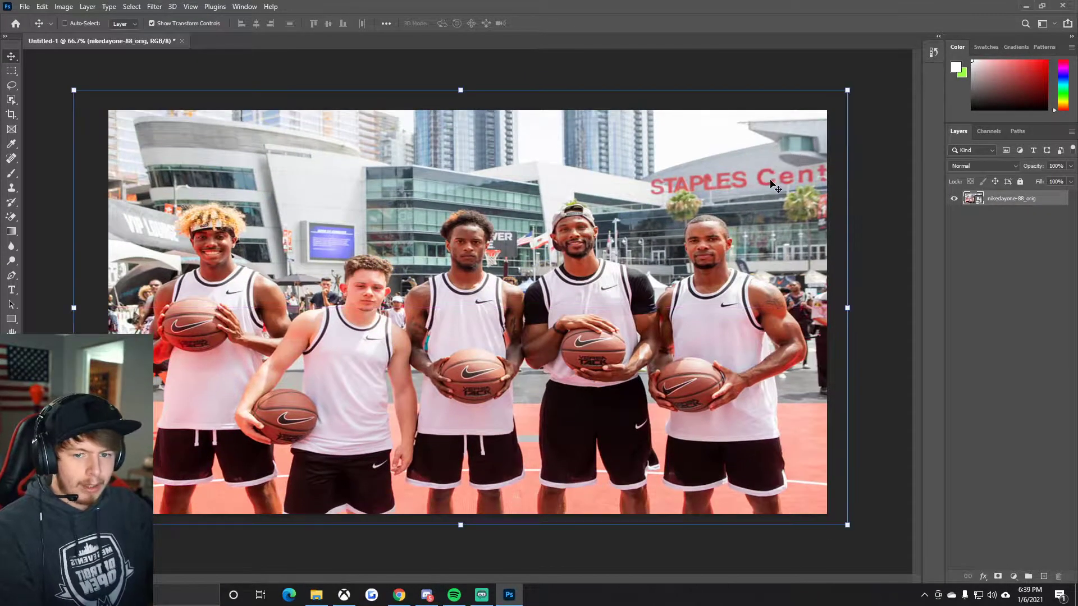
left_click(150, 7)
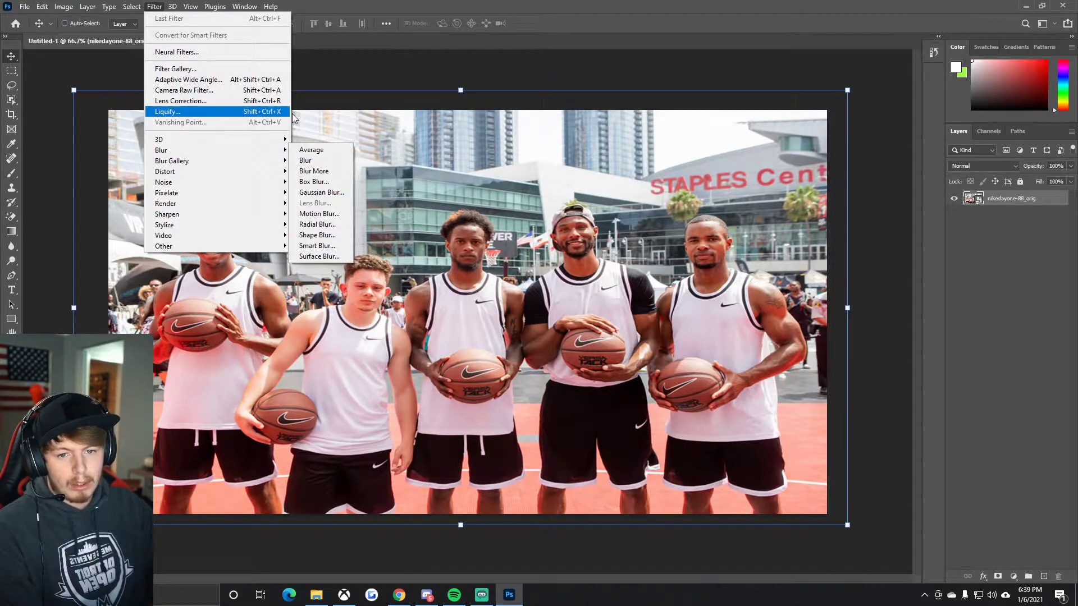
left_click(292, 117)
left_click(154, 7)
mouse_move(188, 155)
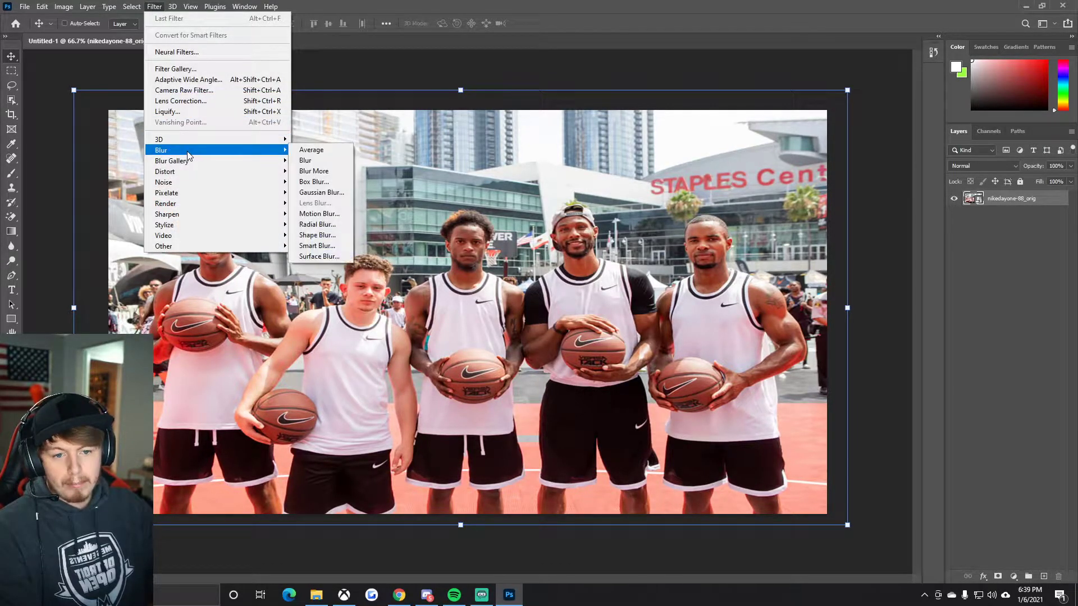
left_click(320, 192)
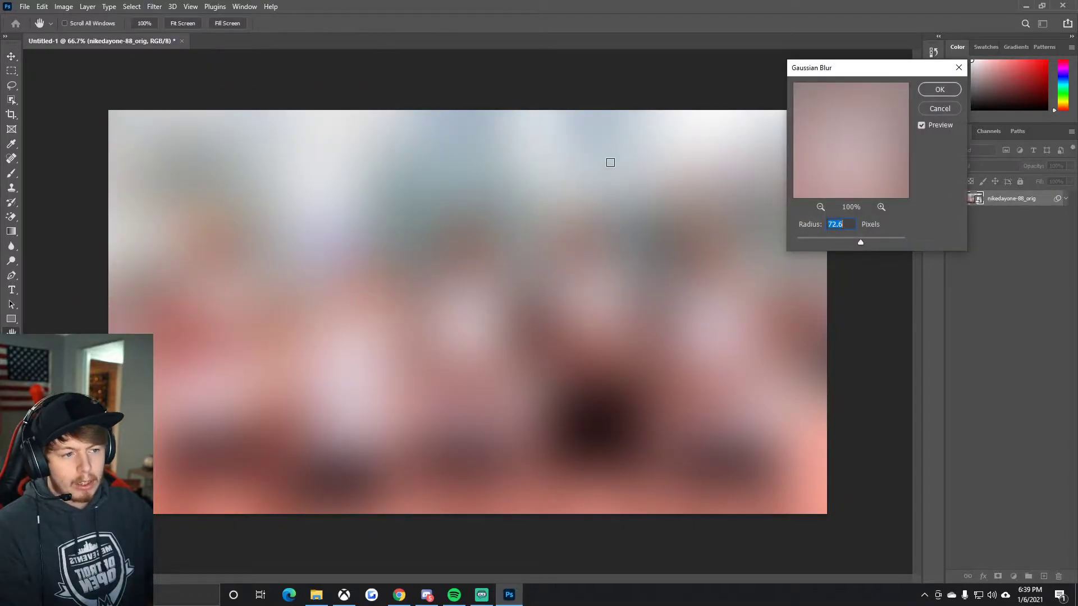
left_click_drag(848, 72, 734, 67)
mouse_move(747, 237)
left_mouse_down()
mouse_move(721, 230)
mouse_move(785, 234)
mouse_move(752, 236)
left_mouse_up()
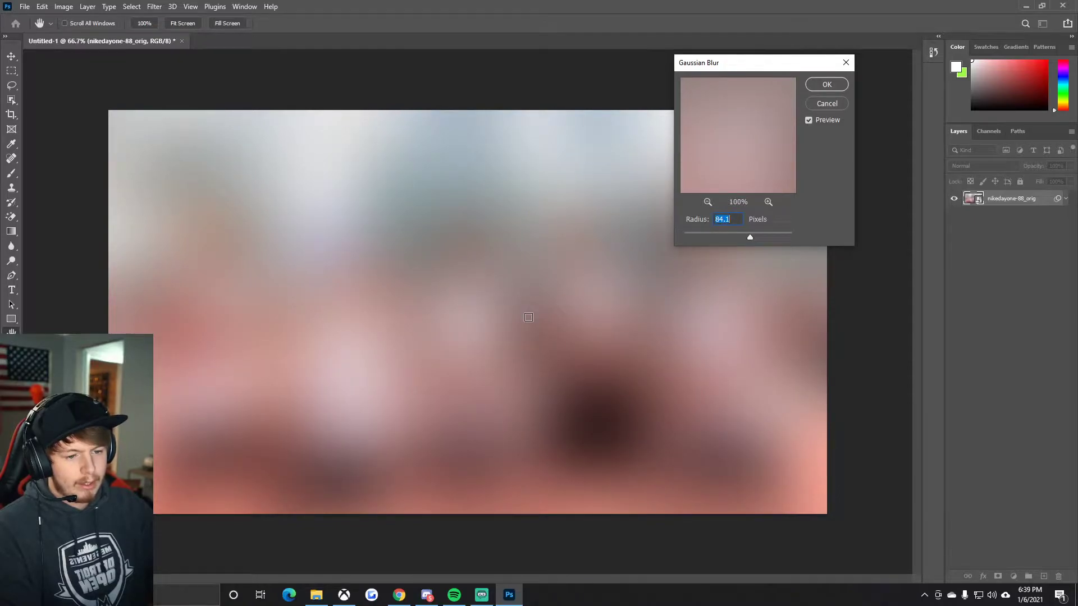
left_click(826, 84)
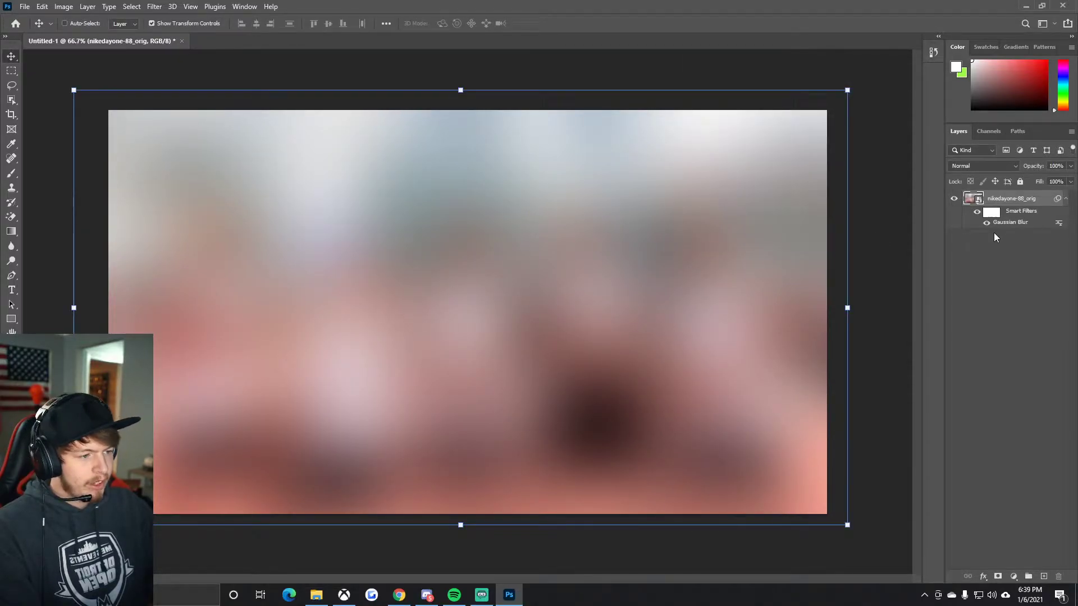
- Enlarge the blurred nikedayone-88_orig layer well past the canvas, then reselect it in Layers
scroll(401, 525, "up", 8)
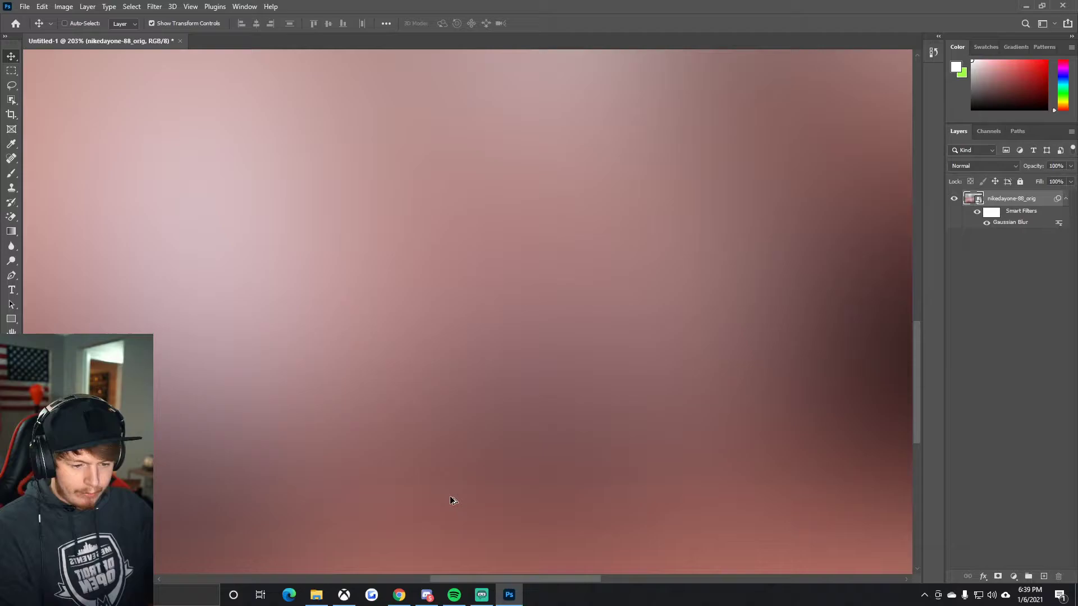
scroll(483, 357, "down", 8)
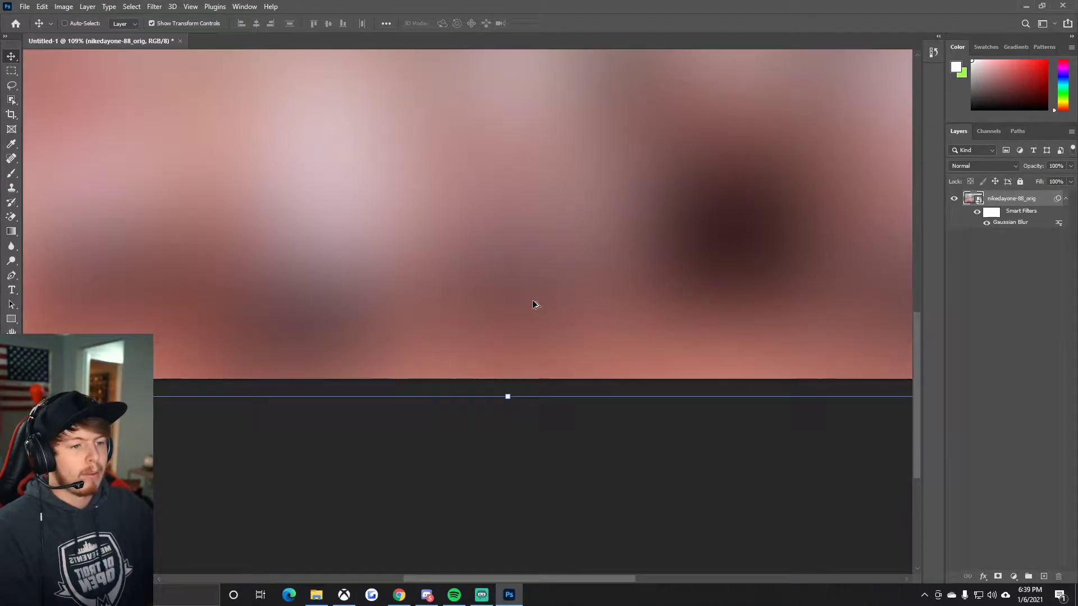
left_click(713, 167)
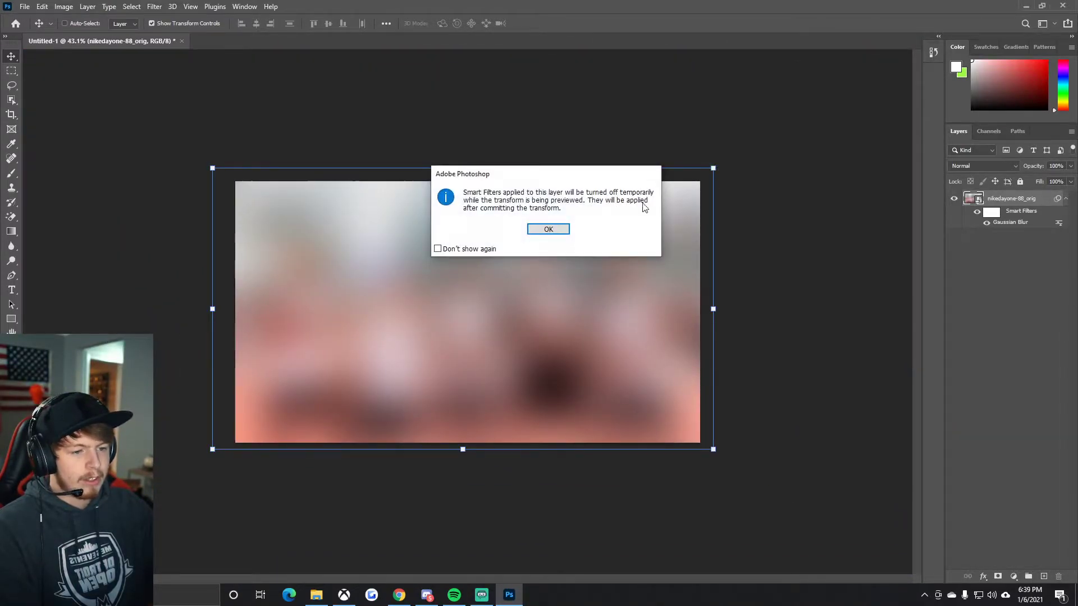
left_click(562, 231)
left_click_drag(714, 177, 833, 94)
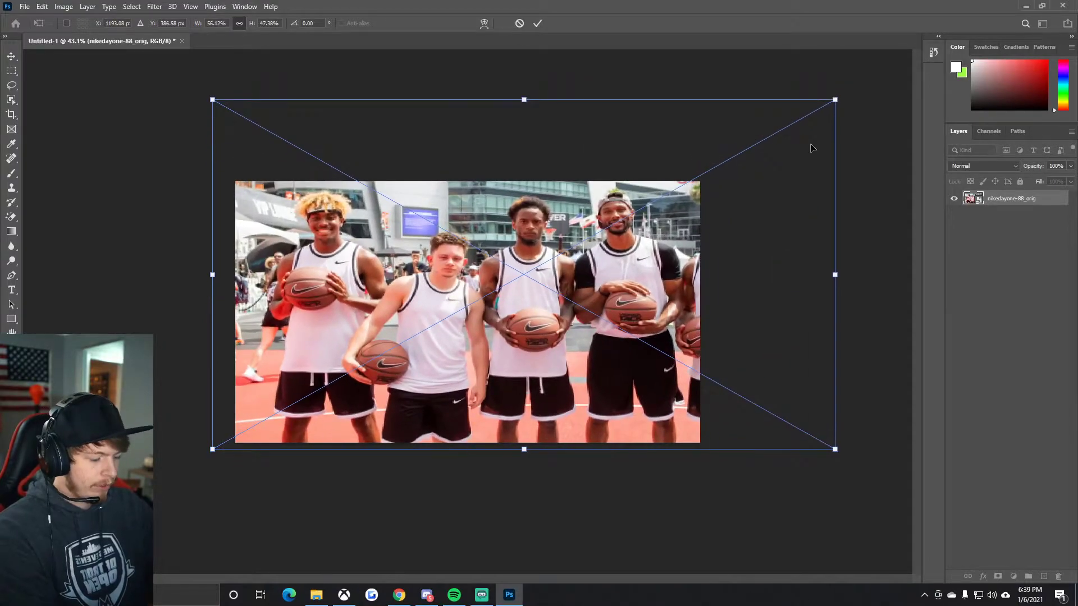
key("Return")
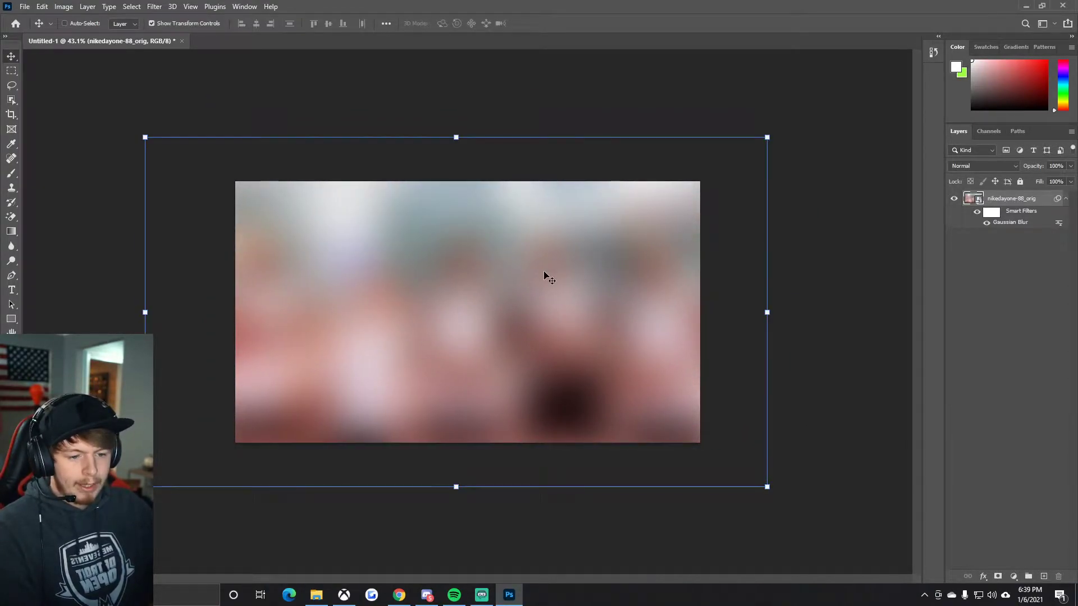
key("ctrl+plus")
scroll(444, 352, "down", 1)
left_click(959, 293)
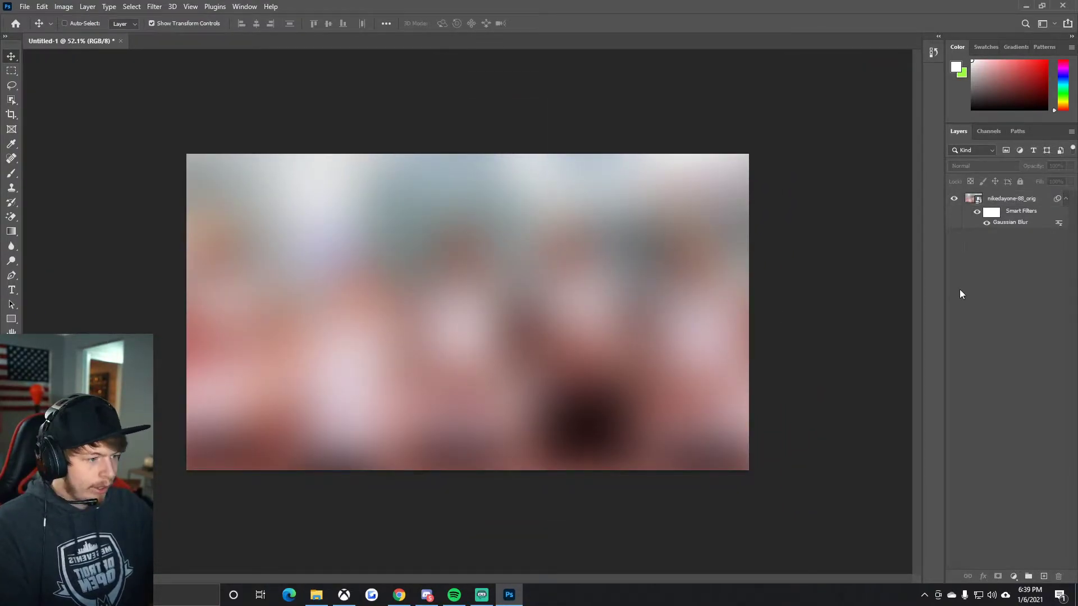
left_click(1038, 203)
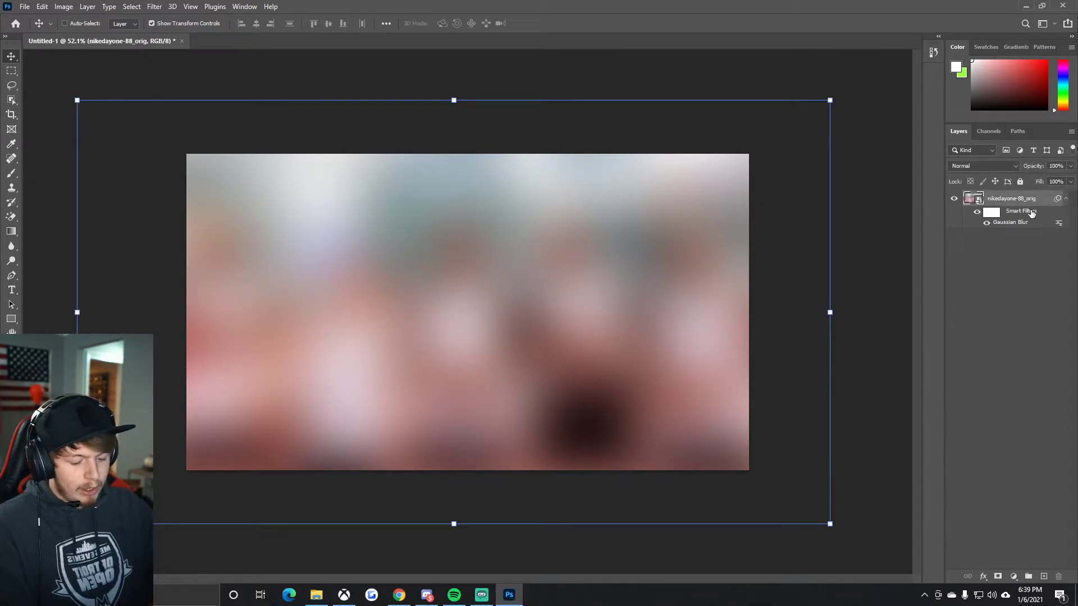
- In Hue/Saturation on Master, set Hue +115 and Saturation +100 on the blurred layer
key("ctrl+u")
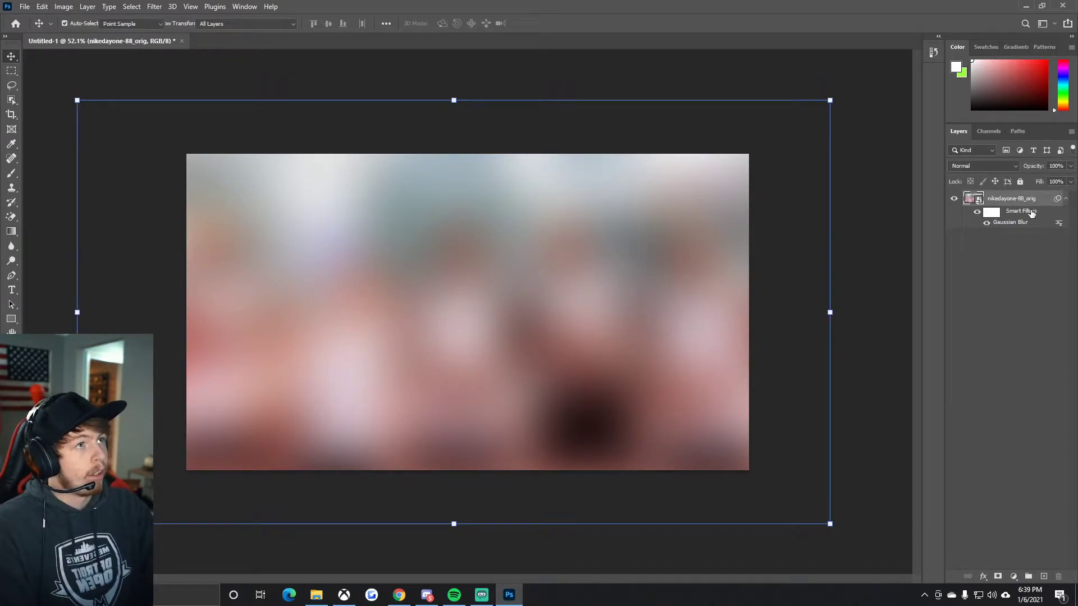
left_click(474, 163)
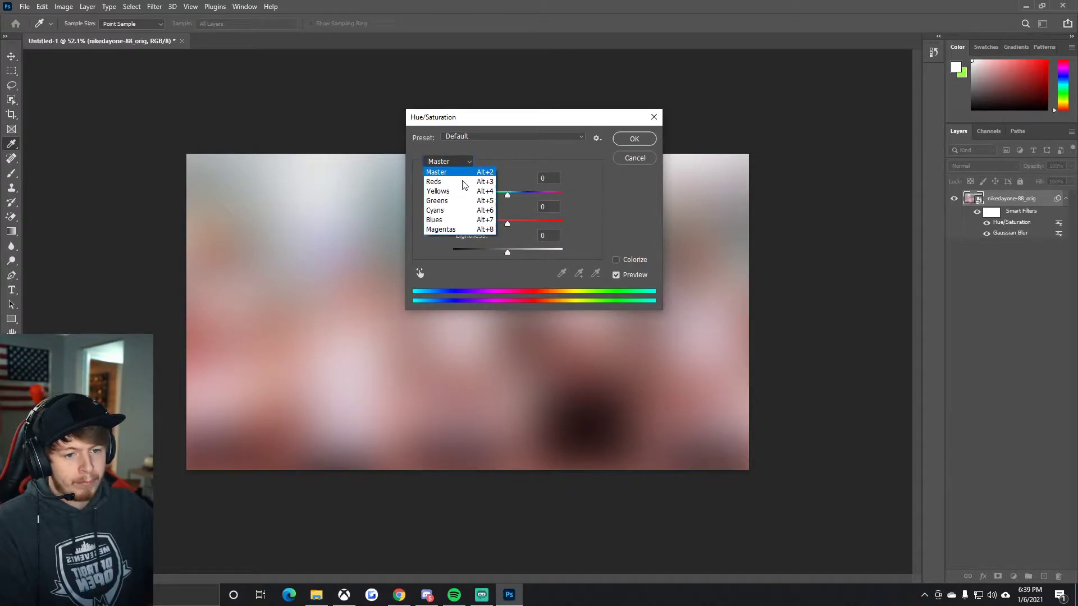
left_click(505, 166)
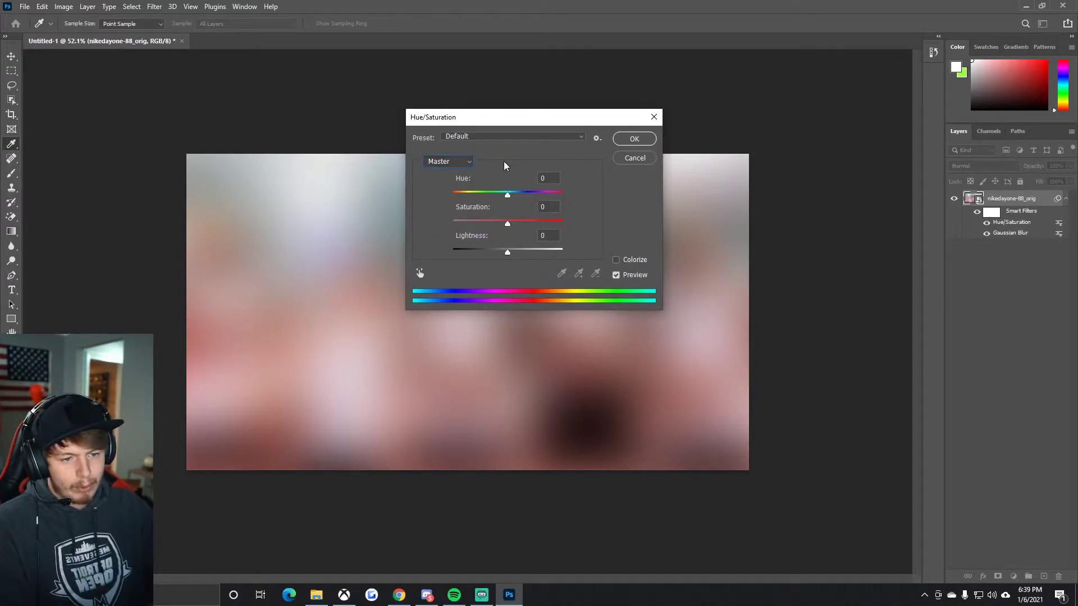
left_click_drag(507, 193, 567, 222)
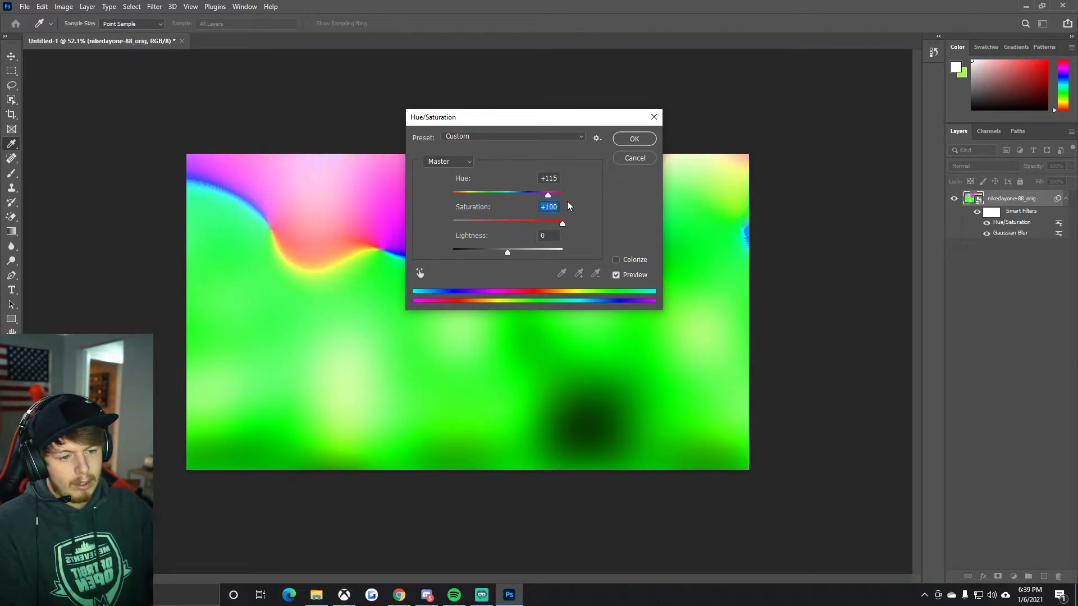
- Apply the Hue/Saturation change, convert the layer to a smart object, and enlarge it past the canvas
left_click(633, 140)
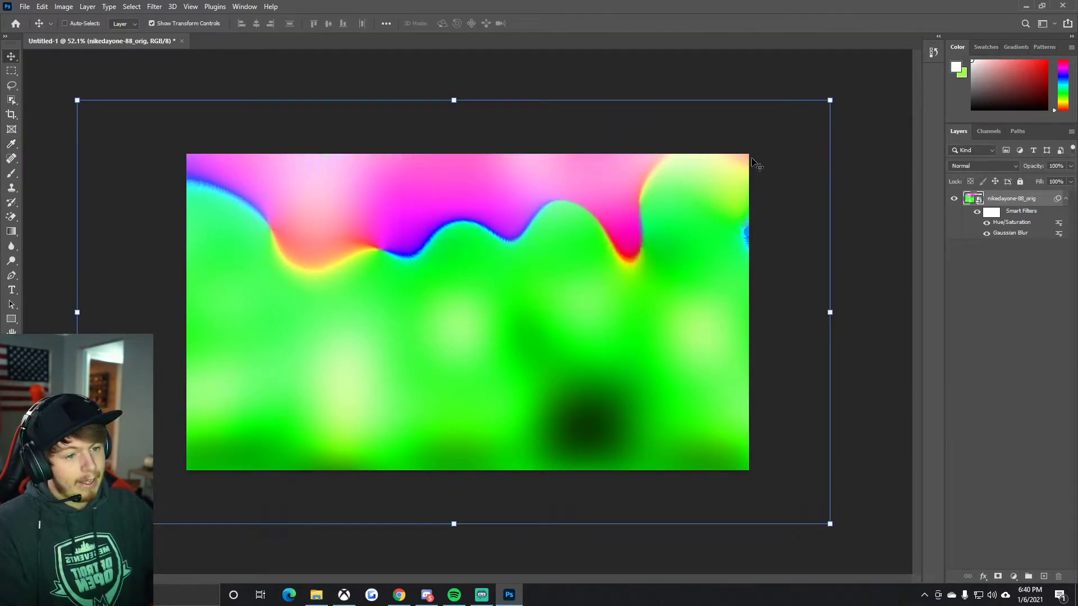
right_click(1044, 201)
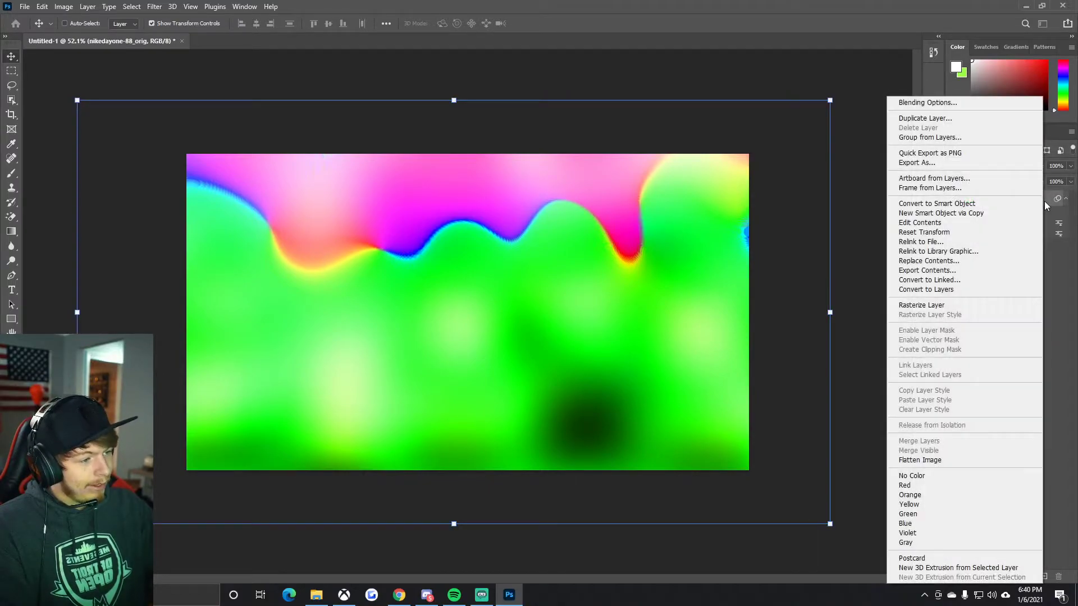
left_click(1070, 252)
right_click(1039, 202)
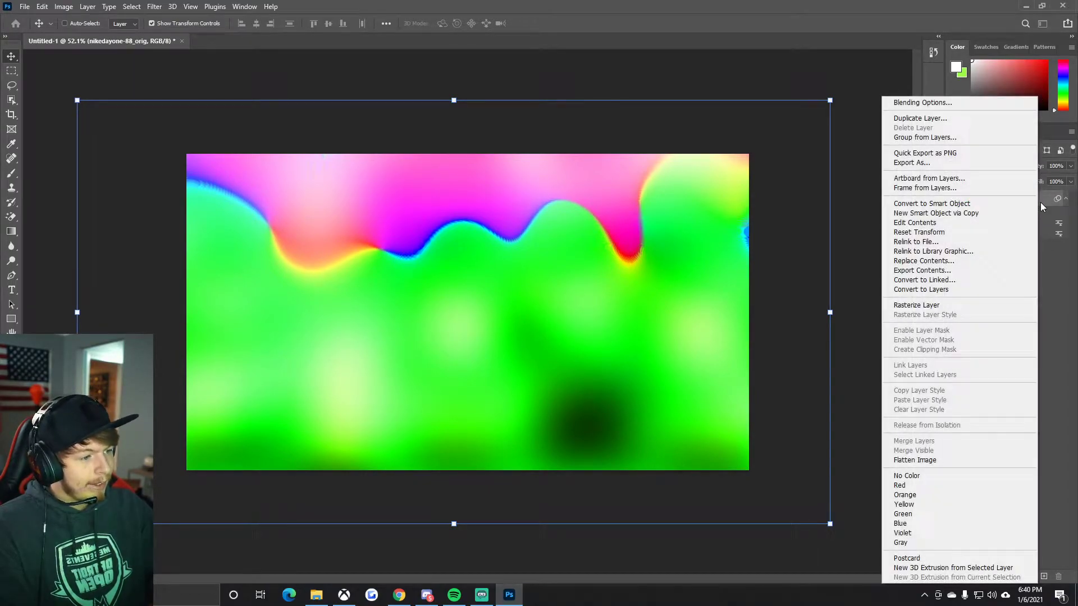
left_click(1005, 204)
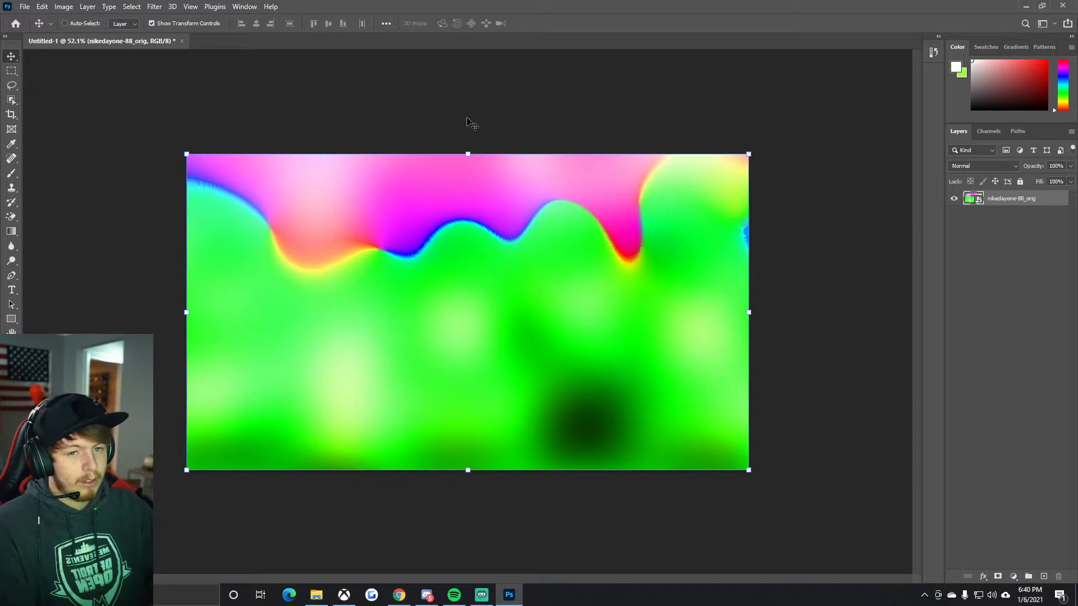
left_click_drag(750, 153, 854, 91)
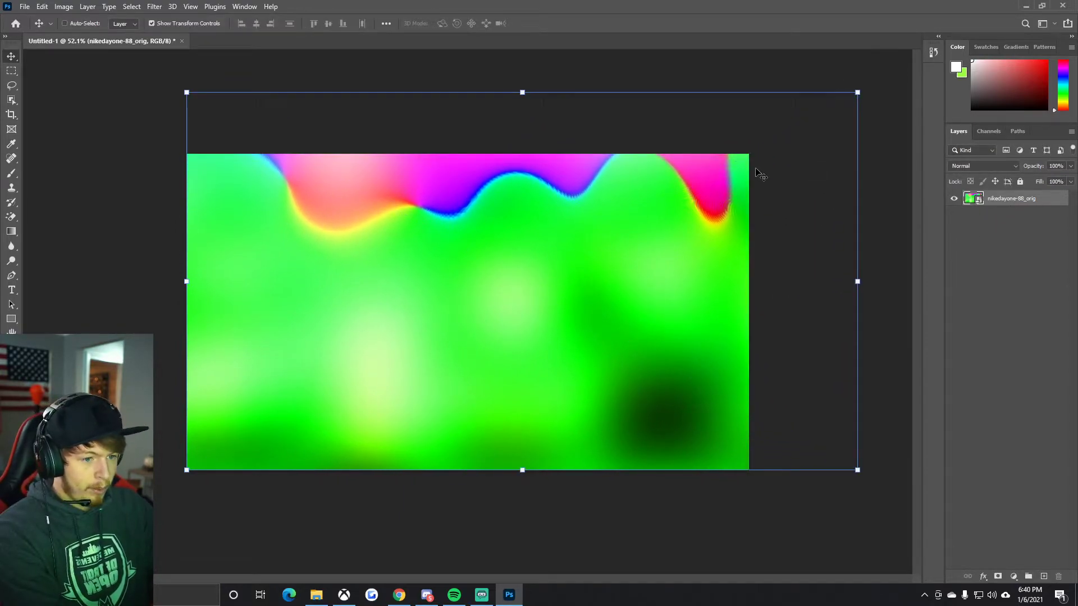
left_click_drag(757, 173, 692, 210)
- Soften the green-magenta smart object with a 19.4-pixel Gaussian Blur
left_click(154, 6)
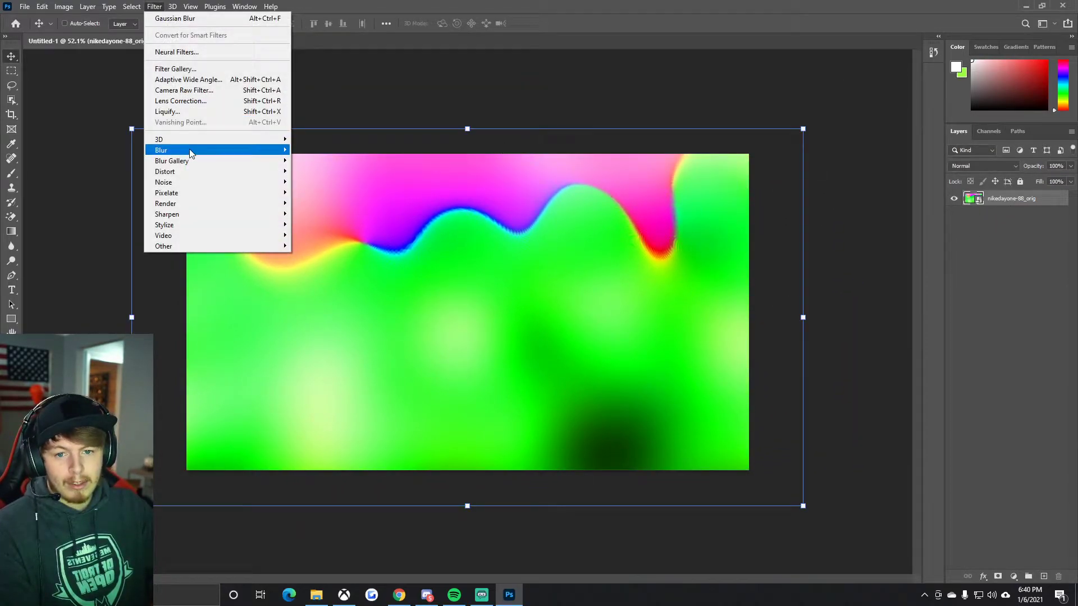
mouse_move(193, 151)
left_click(318, 192)
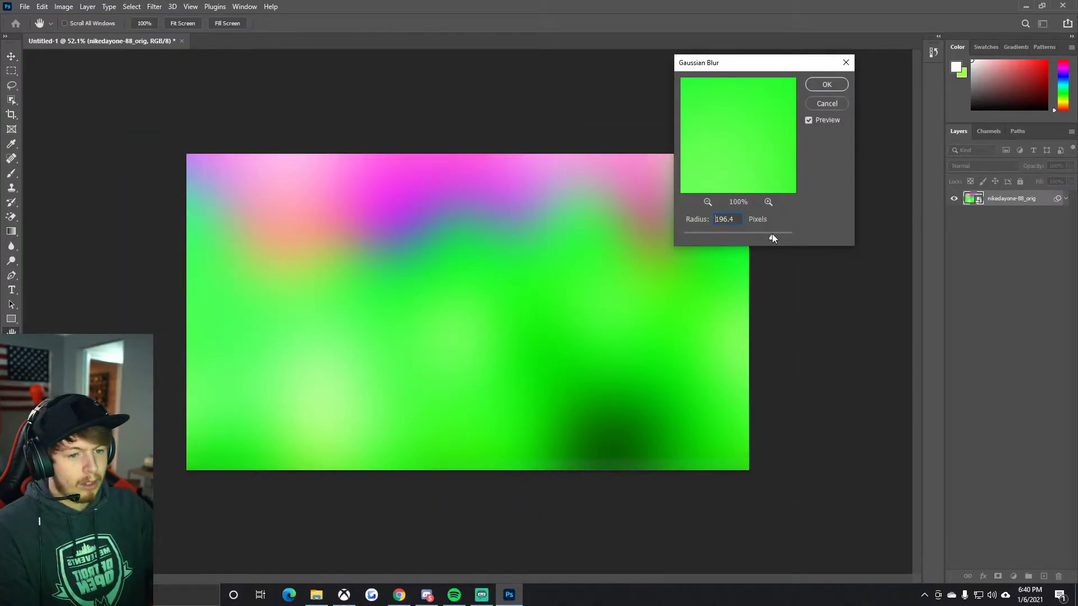
left_click_drag(772, 233, 731, 237)
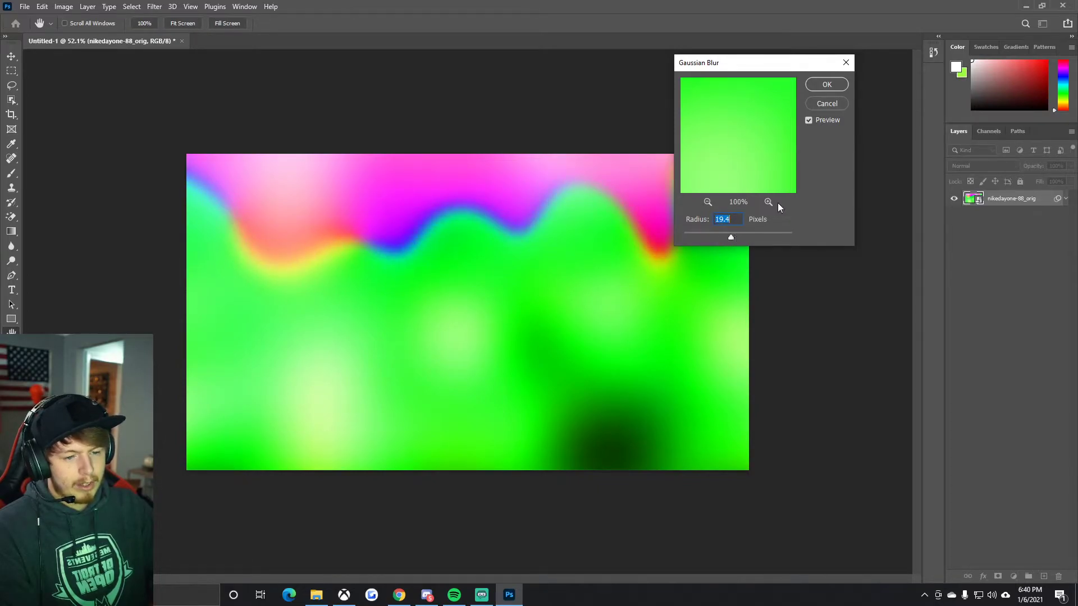
left_click(827, 86)
key("super+e")
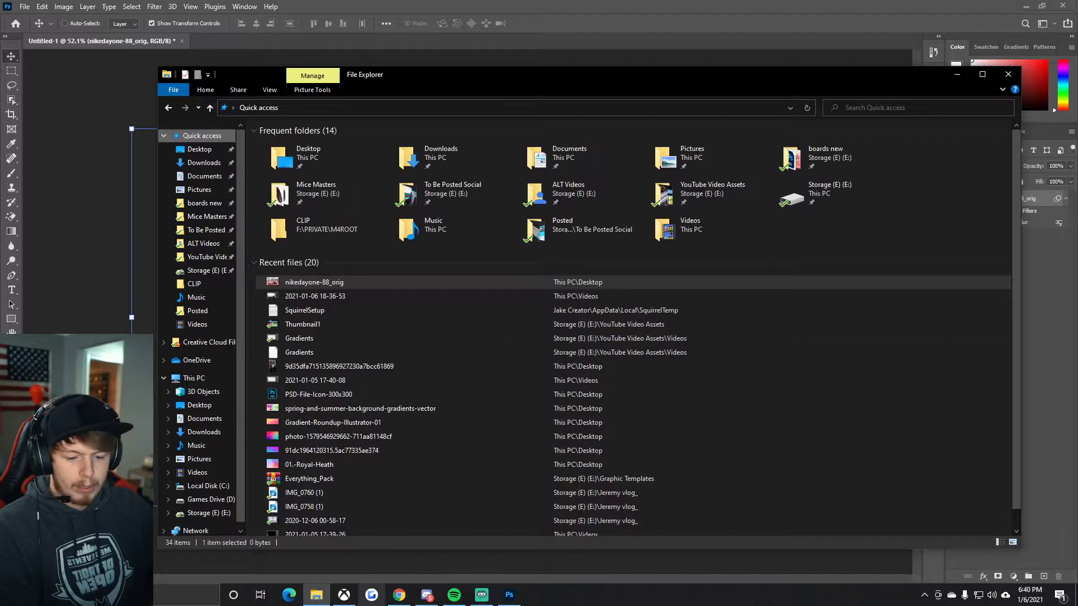
- Replace the image search with 'pc rgb setup' in Google Images
left_click(399, 594)
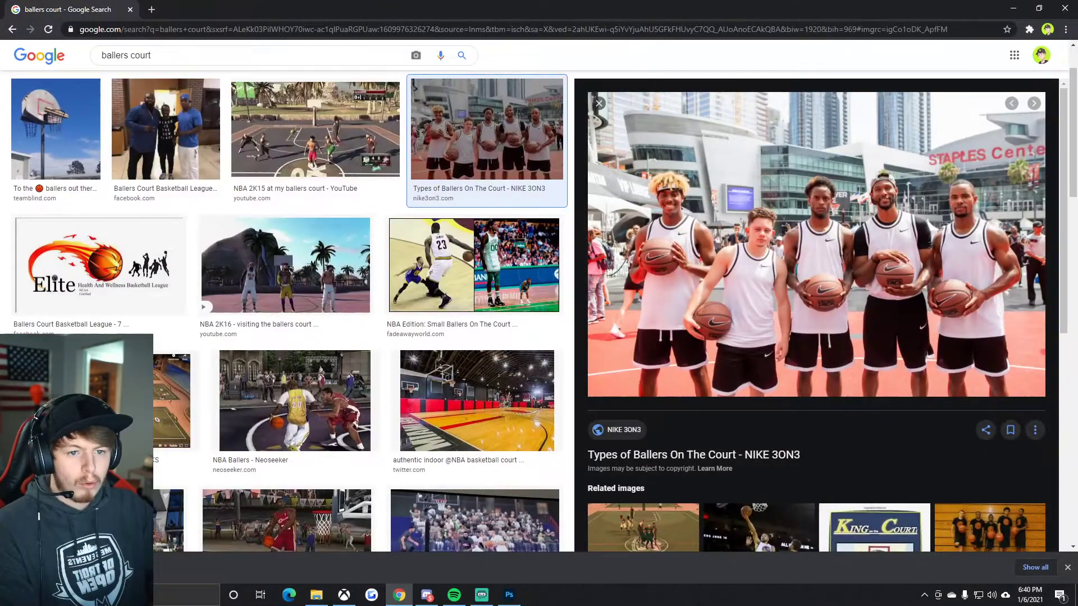
scroll(385, 197, "down", 5)
scroll(385, 197, "down", 5)
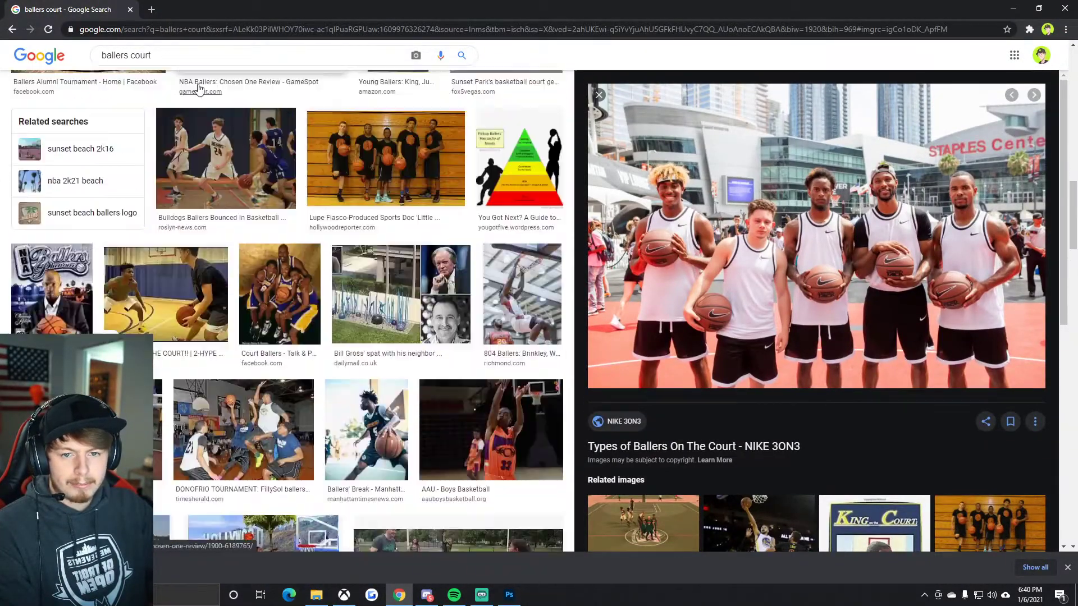
scroll(386, 196, "up", 3)
triple_click(185, 58)
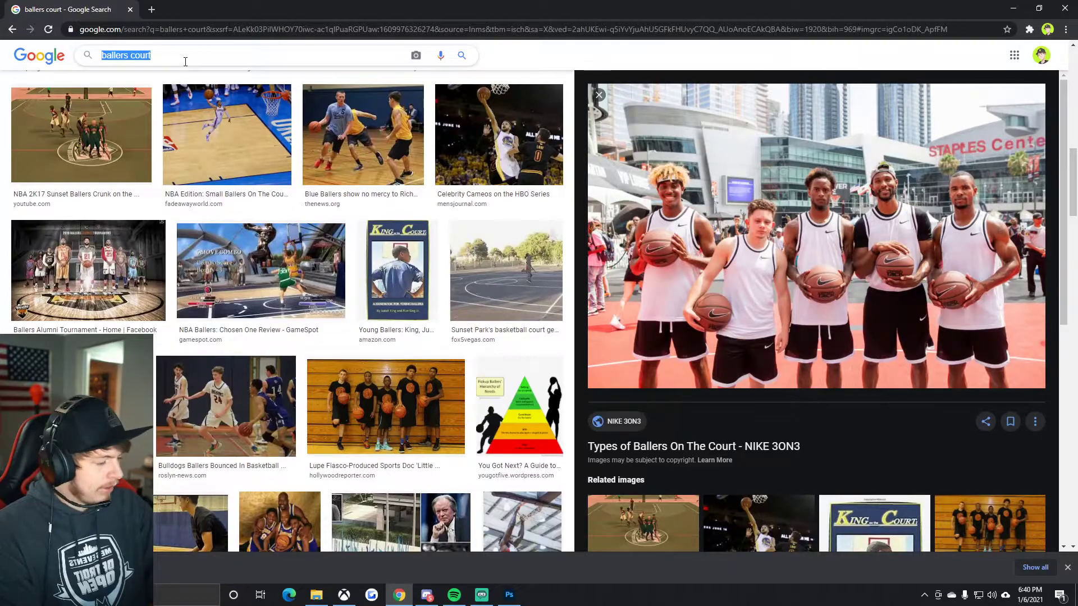
type("pc")
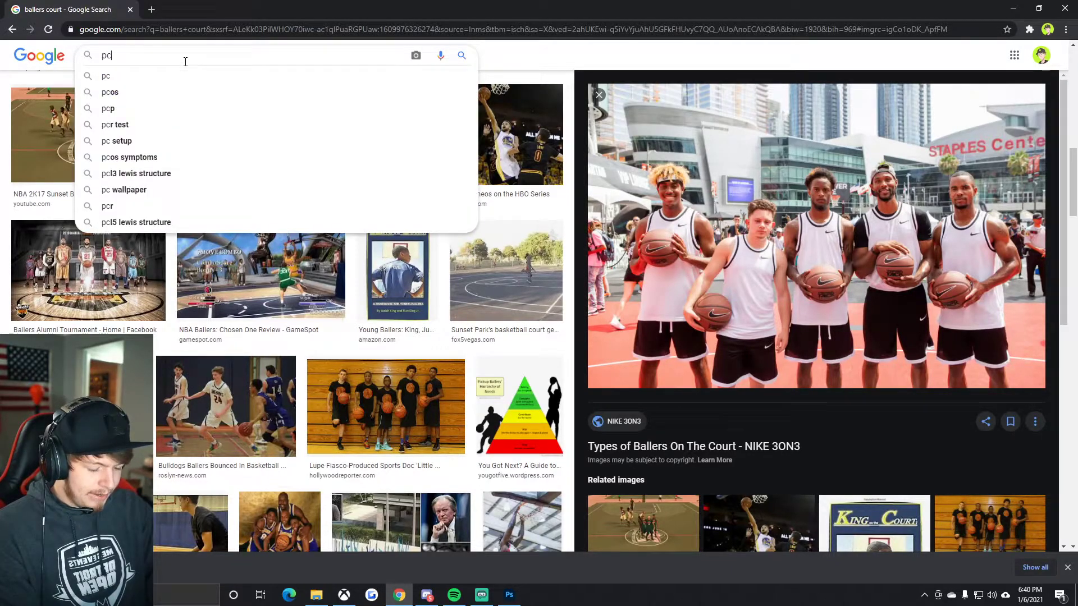
type(" rgb setup")
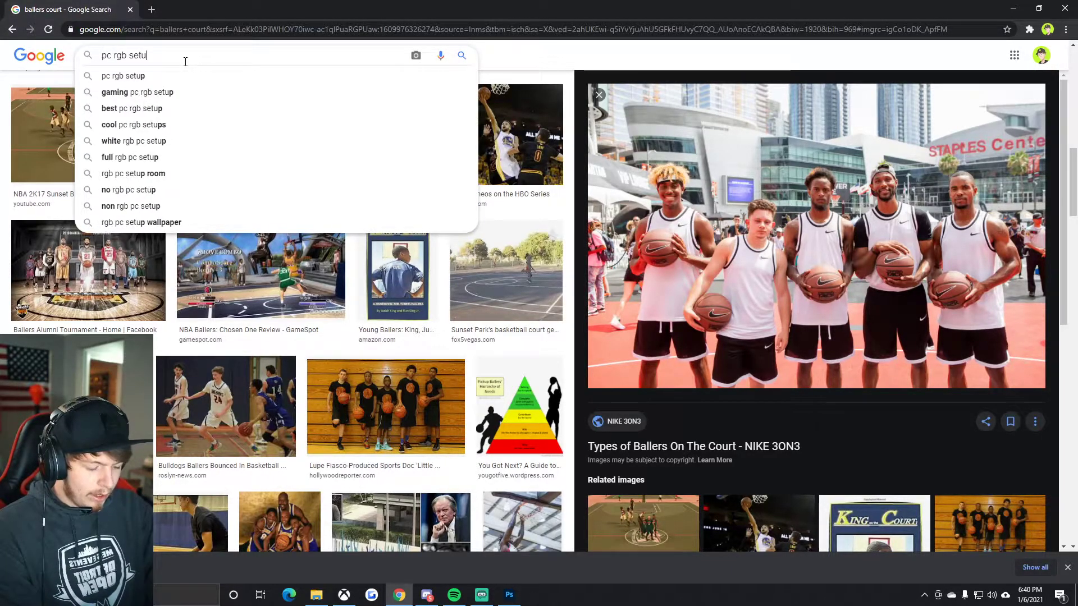
key("Return")
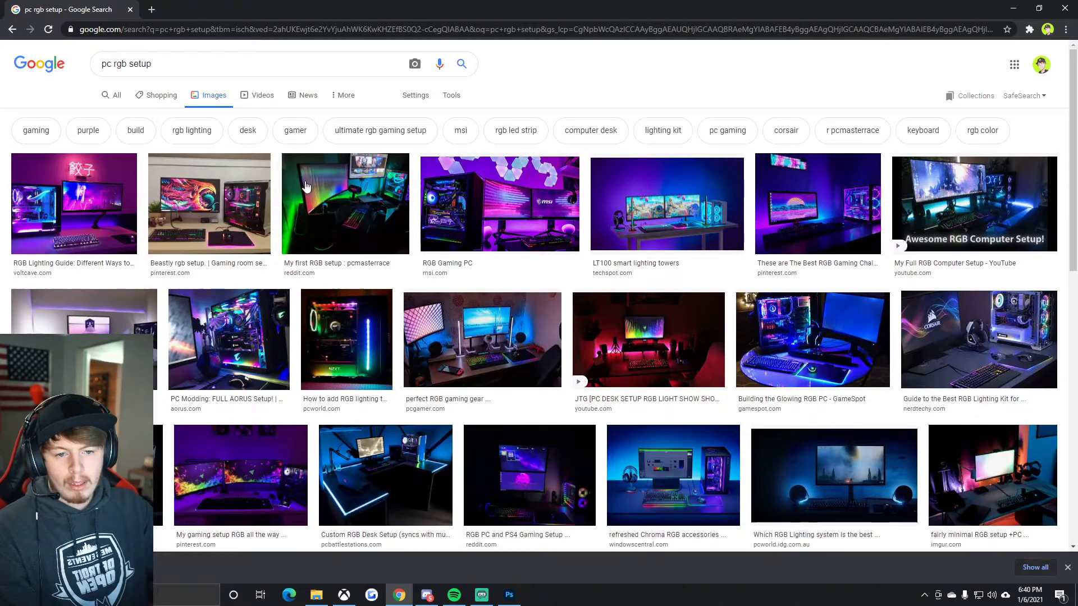
- Save the purple RGB Lighting Guide gaming-room photo to the Desktop
scroll(349, 243, "down", 3)
scroll(349, 244, "down", 4)
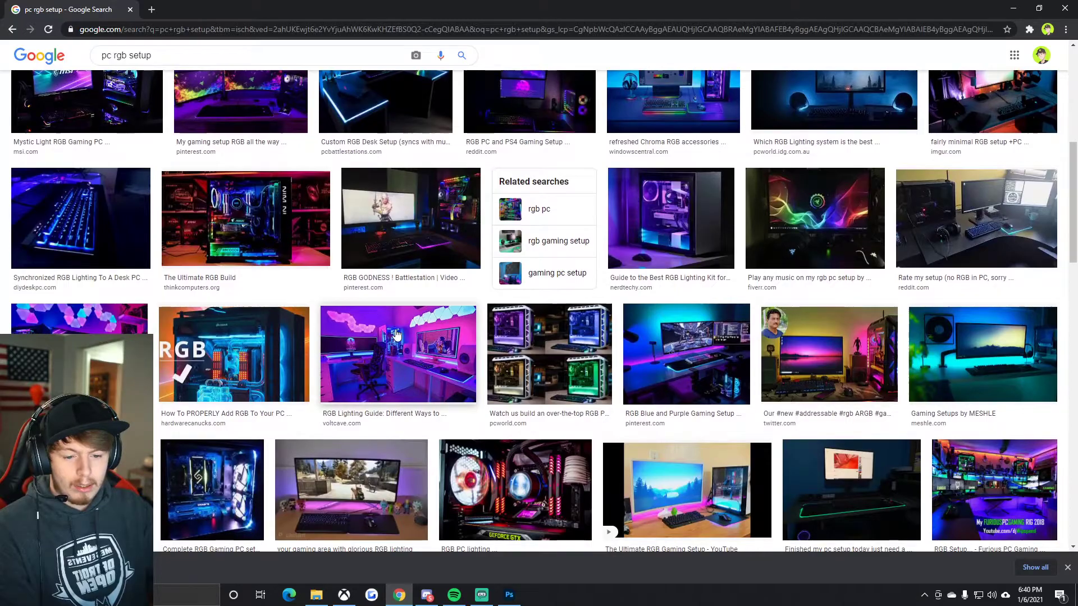
left_click(397, 335)
right_click(723, 183)
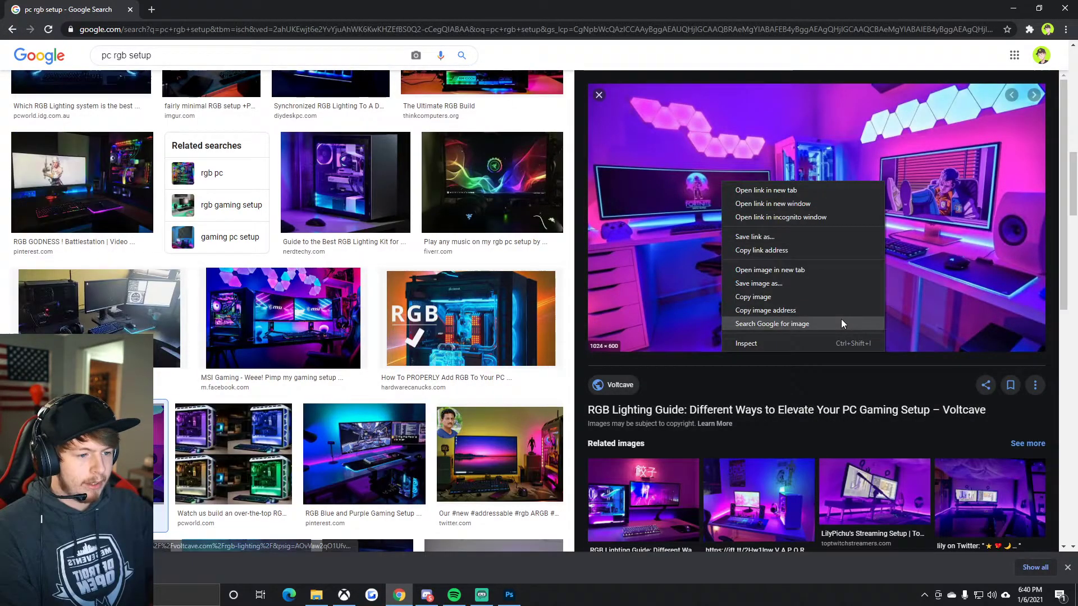
left_click(788, 284)
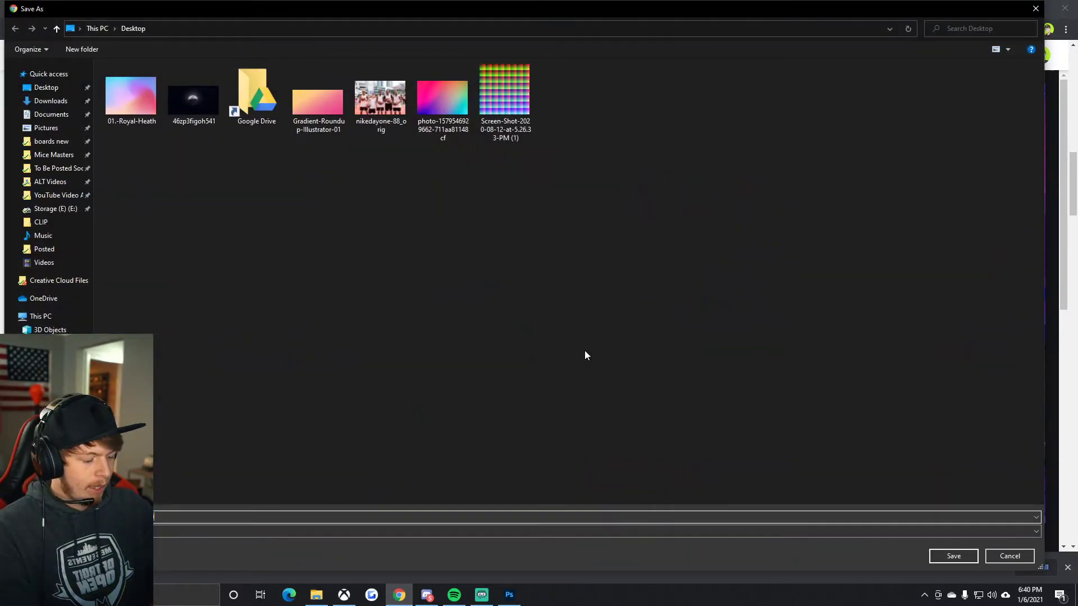
key("Return")
- Place chroman-setup-1024x600 as a new layer, hide the green layer, and scale the room to fill the canvas
left_click(509, 595)
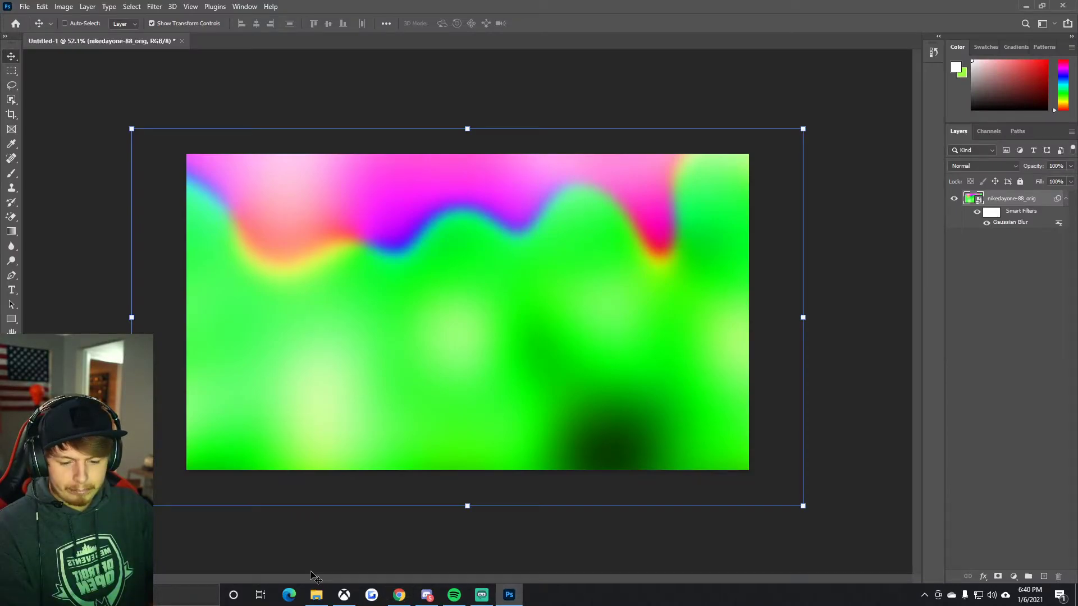
left_click(316, 595)
left_click_drag(315, 282, 112, 269)
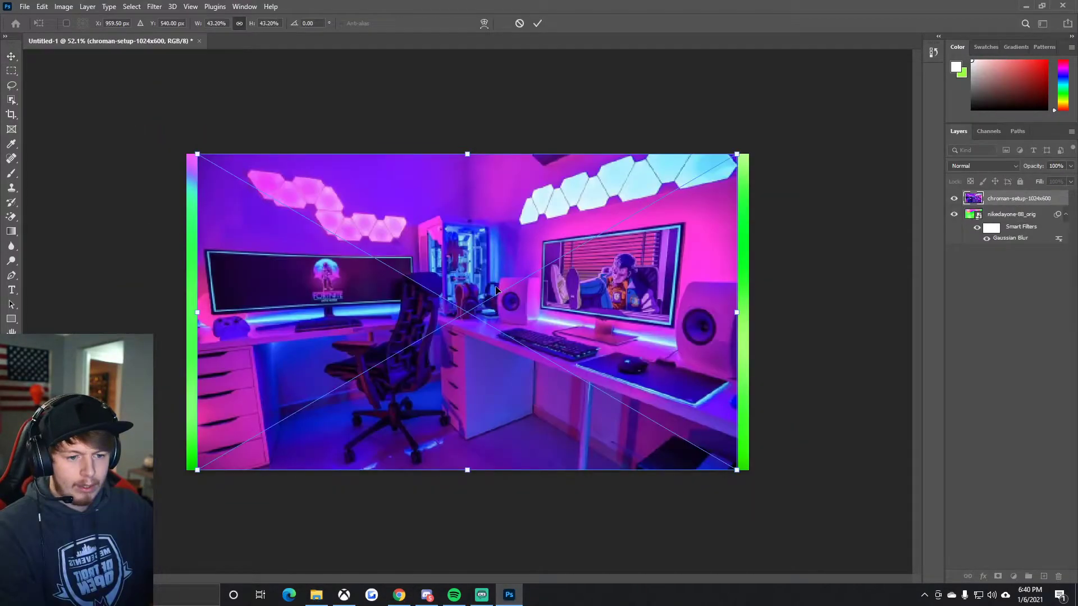
key("Return")
left_click(953, 214)
left_click_drag(732, 144, 814, 89)
- Blur the room photo with a 58.2-pixel Gaussian Blur
left_click(154, 6)
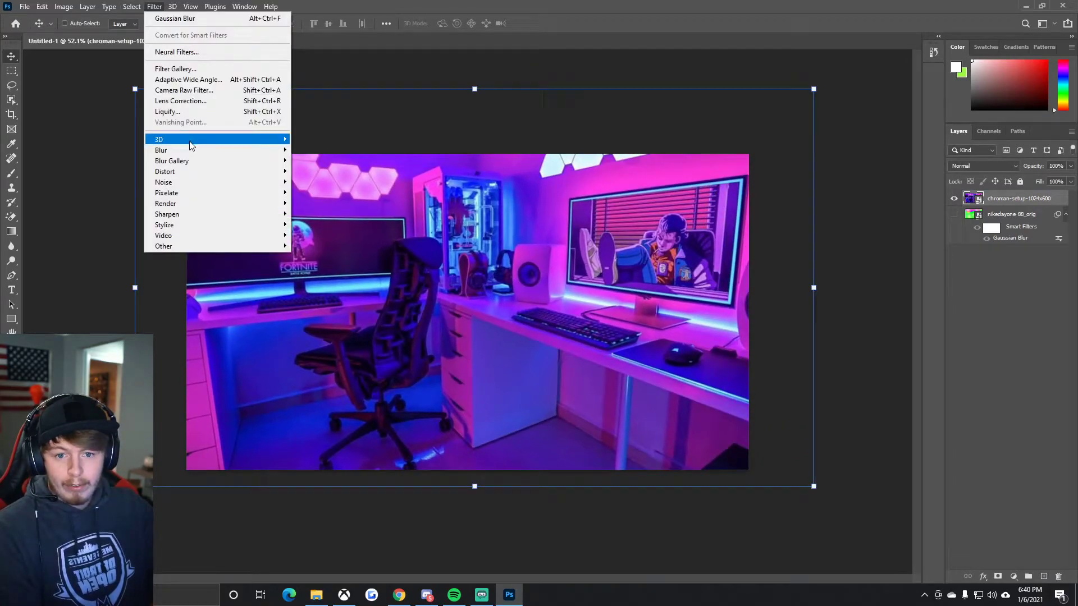
mouse_move(191, 150)
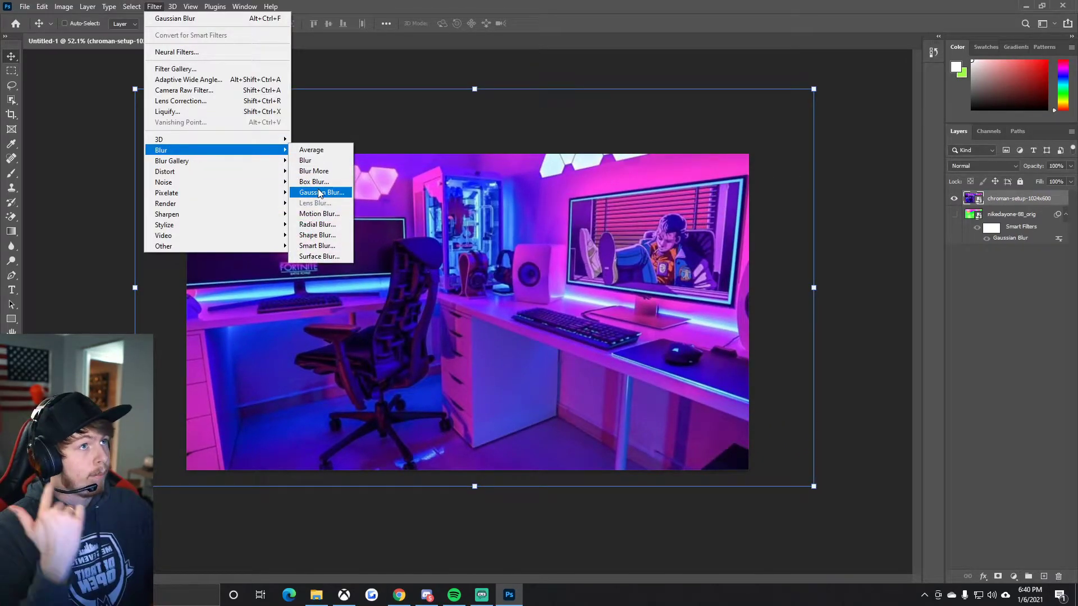
left_click(321, 192)
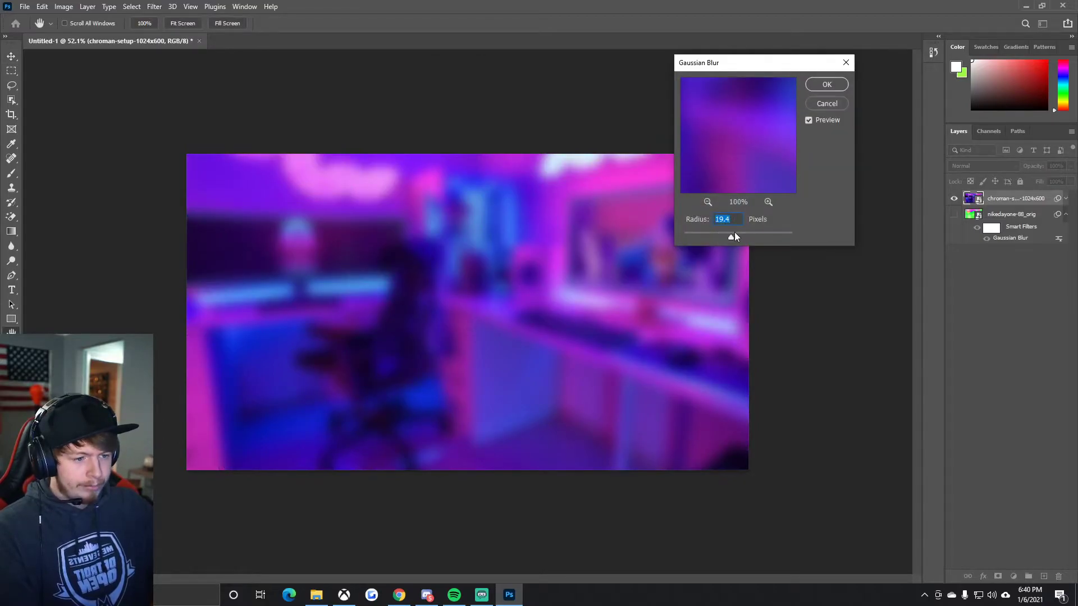
left_click_drag(734, 233, 746, 233)
left_click(824, 85)
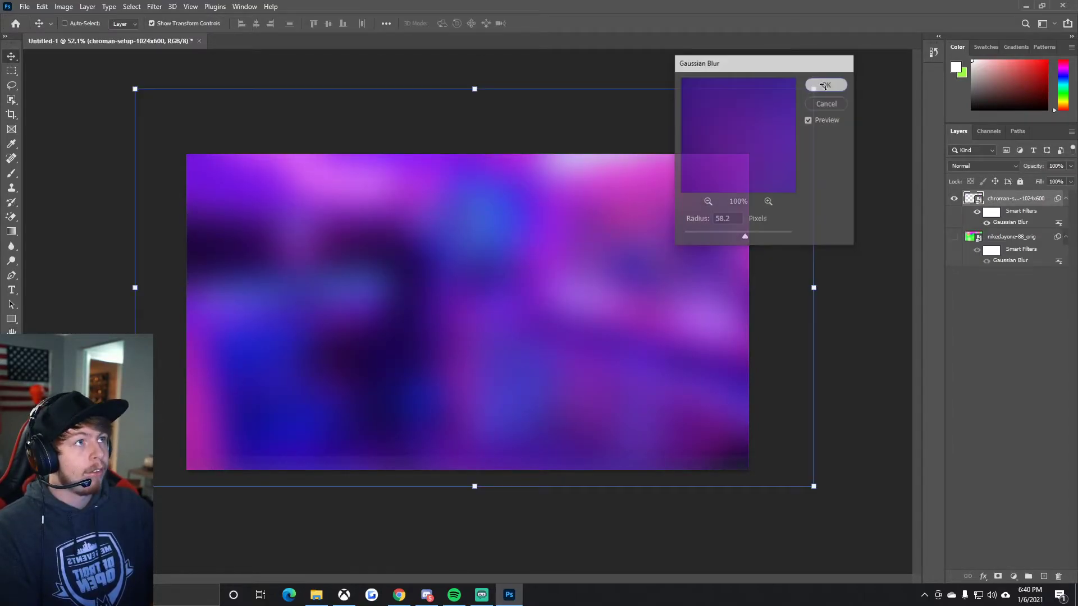
- Drag the blurred room layer's corner outward beyond the canvas edges
left_click(814, 89)
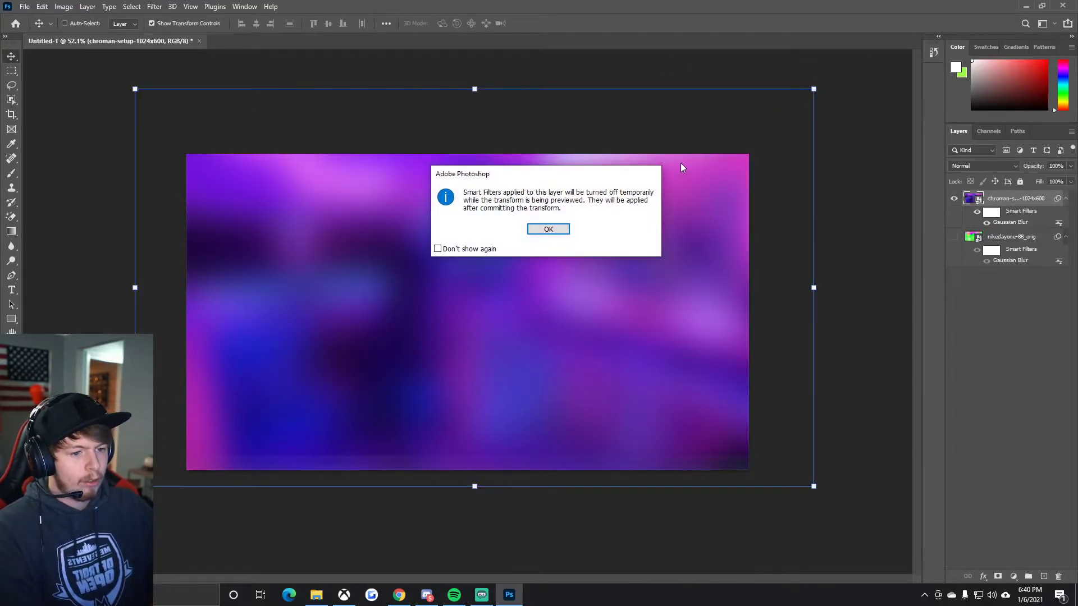
left_click(567, 227)
left_click_drag(813, 88, 900, 45)
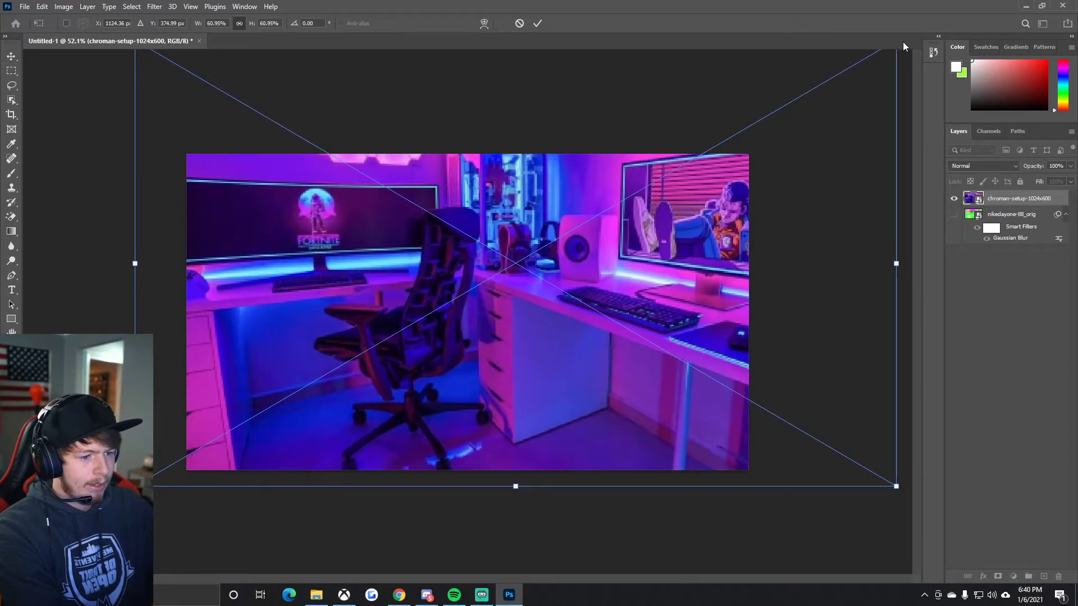
- Commit the enlargement and shift the room's Blues hue toward pink-purple with Hue/Saturation
key("Return")
key("ctrl+u")
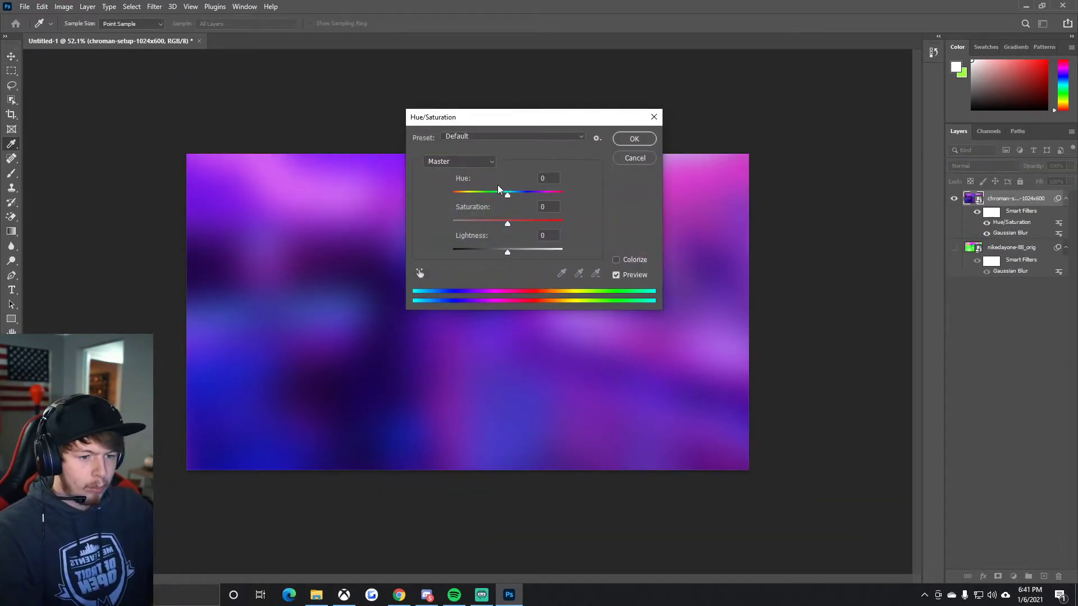
left_click_drag(533, 195, 510, 194)
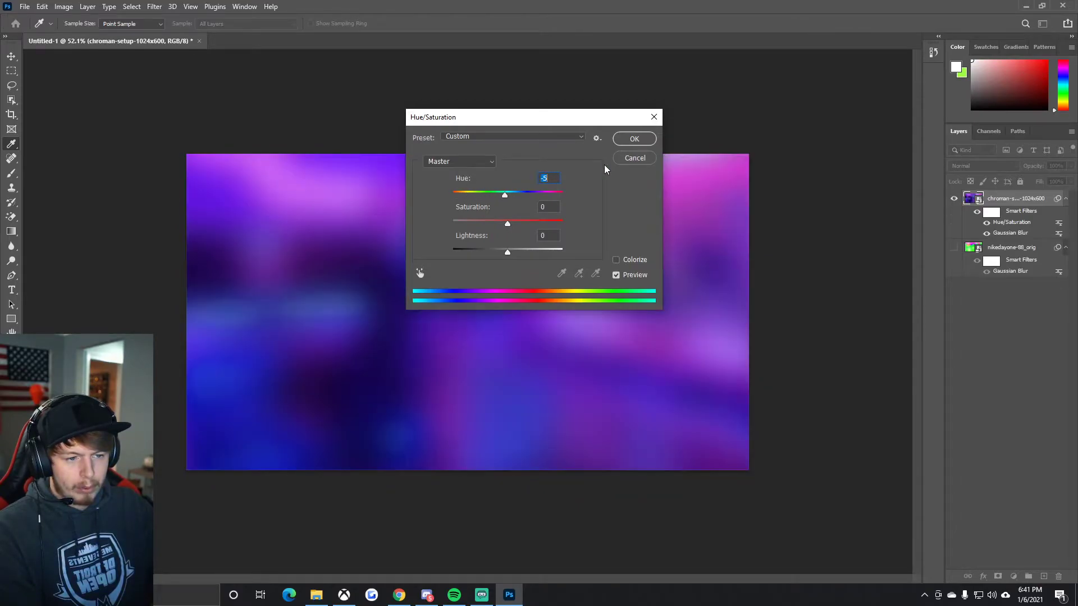
left_click(635, 158)
key("ctrl+u")
left_click(459, 162)
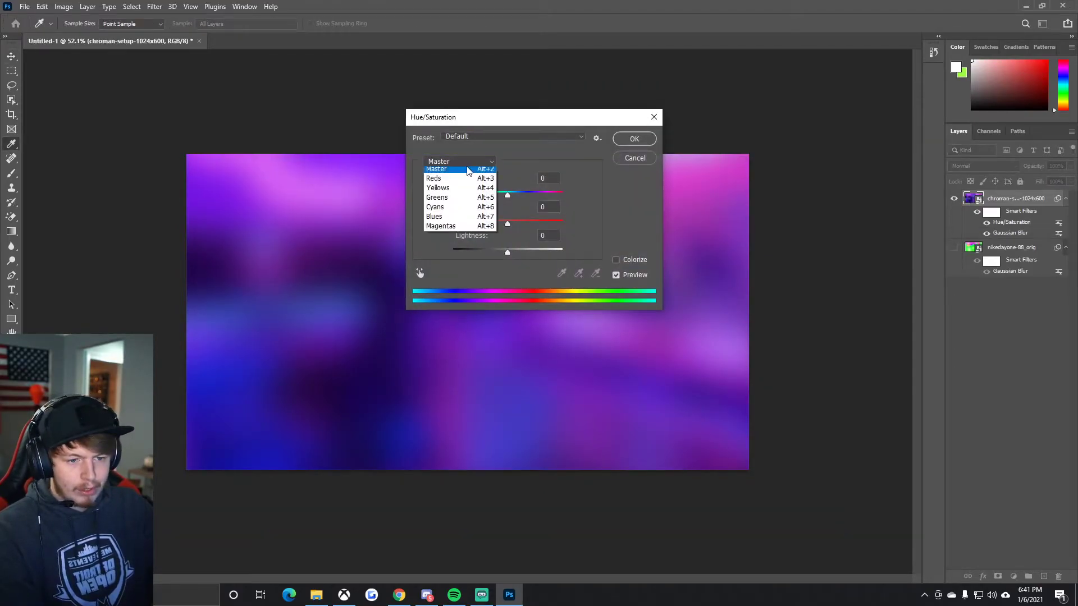
left_click(436, 220)
left_click_drag(508, 195, 535, 189)
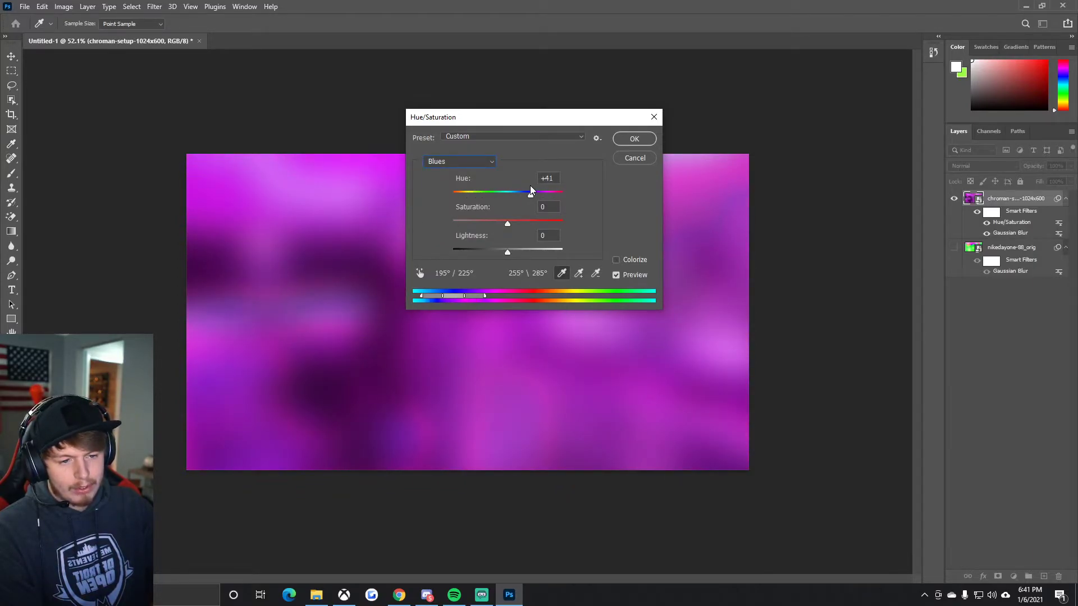
left_click(634, 139)
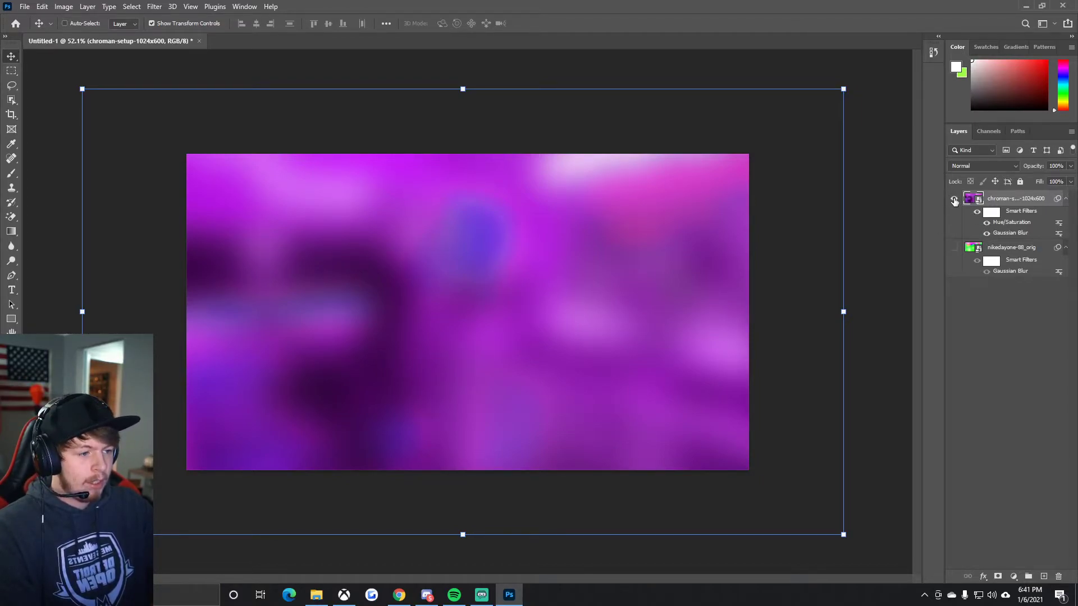
- Hide the purple room layer and save the RGB PC build image from Google Images
left_click(954, 198)
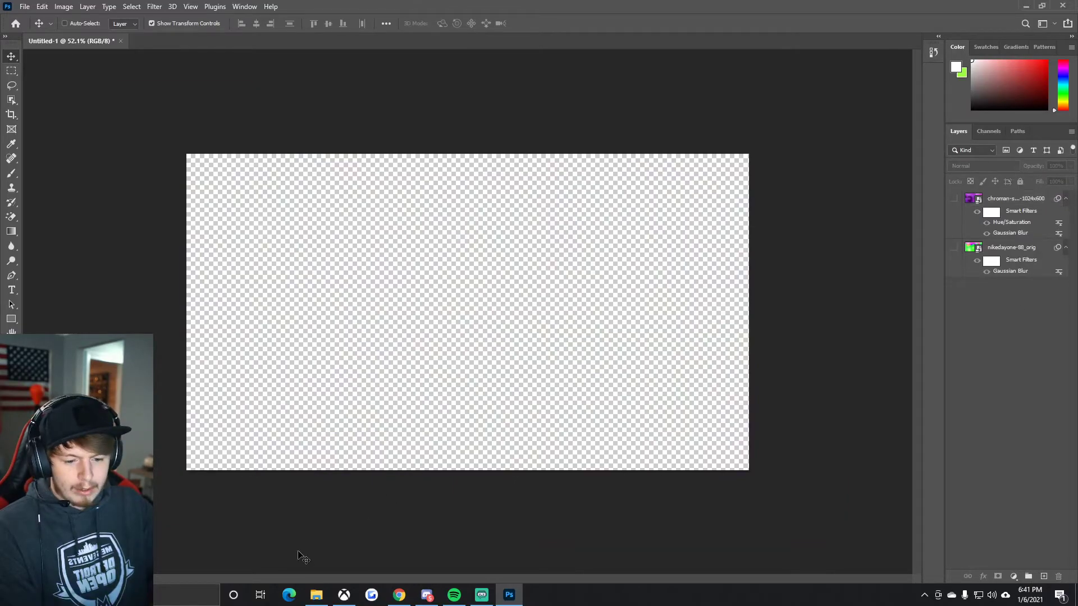
left_click(317, 595)
left_click(399, 595)
left_click(470, 317)
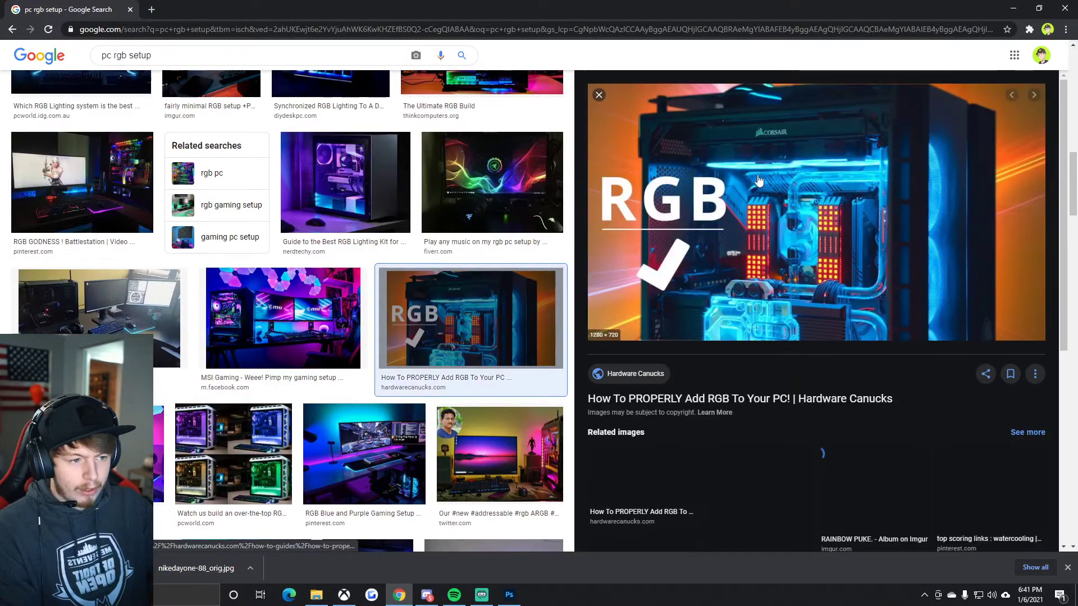
right_click(721, 198)
left_click(782, 285)
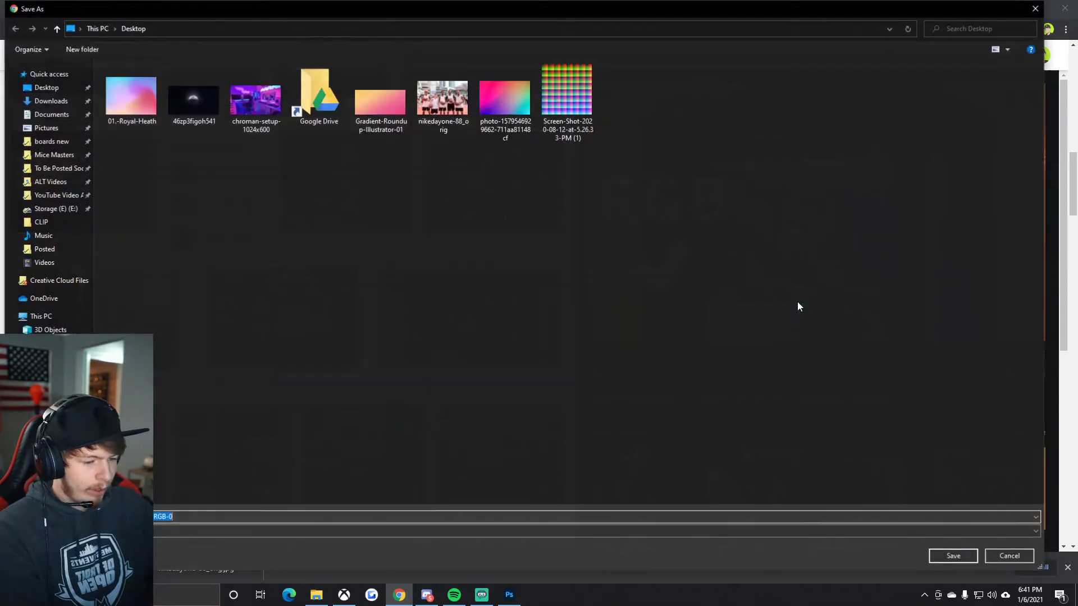
key("Return")
left_click_drag(236, 568, 505, 516)
- Place the RGB PC photo enlarged over the canvas and apply a 687-pixel Motion Blur at 90°
left_click_drag(749, 154, 900, 45)
key("Return")
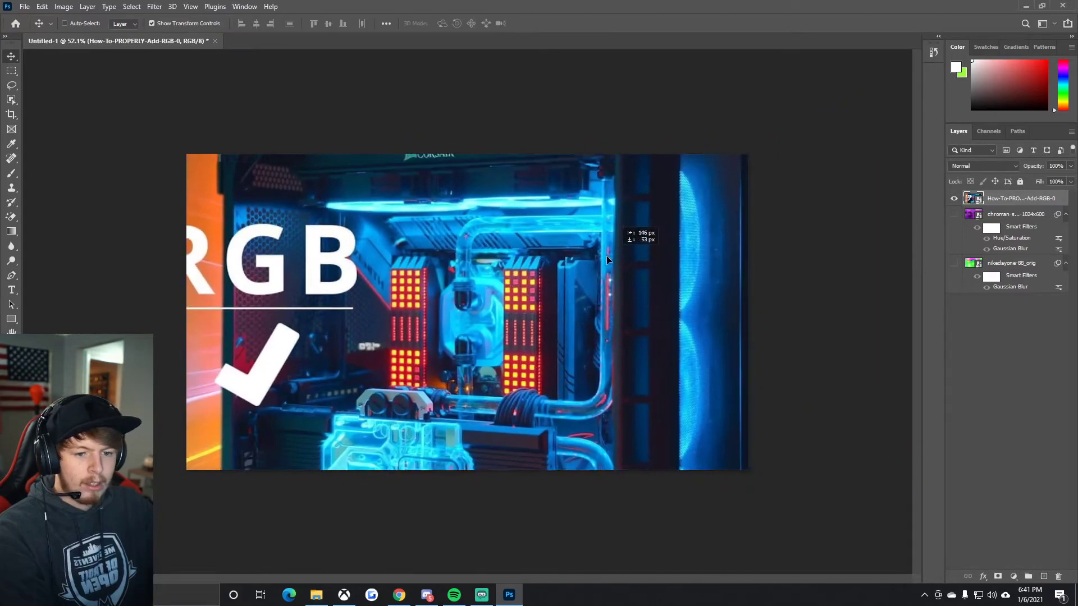
left_click(155, 7)
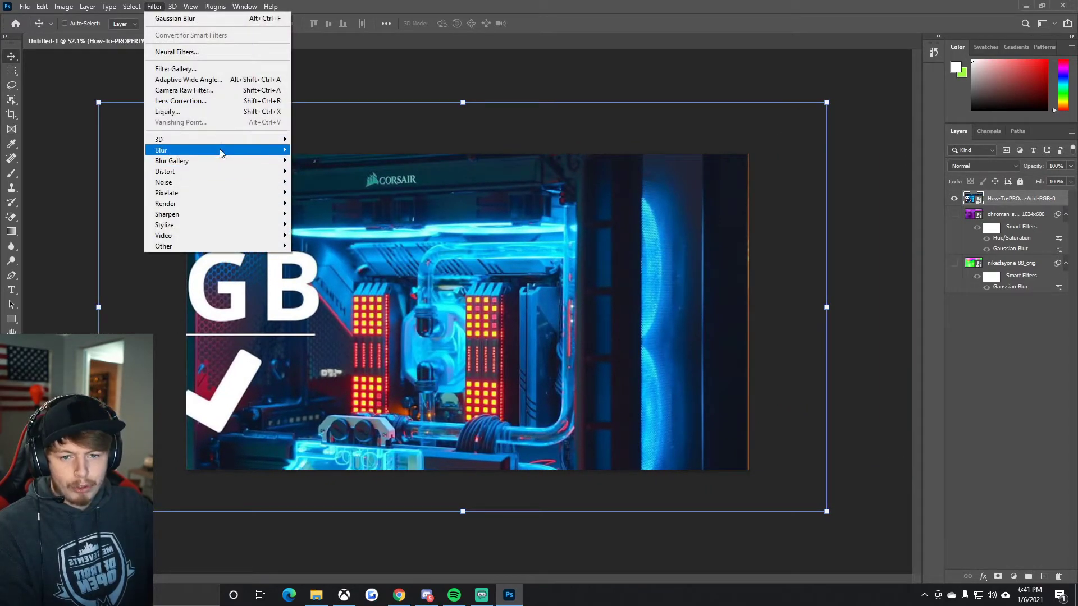
mouse_move(228, 150)
left_click(328, 213)
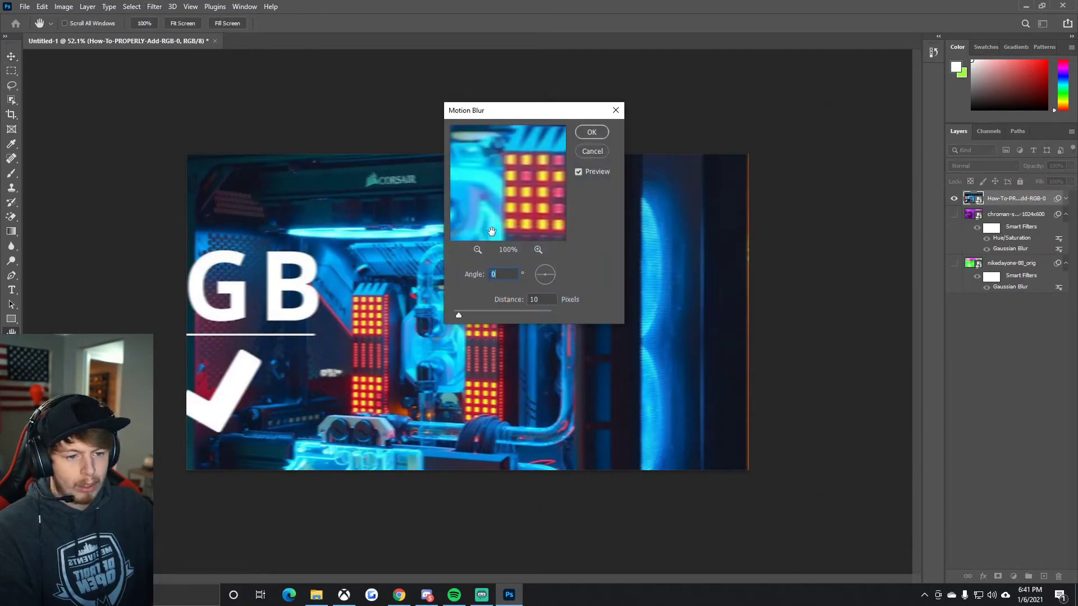
left_click_drag(464, 313, 540, 315)
left_click_drag(547, 266, 545, 260)
left_click(546, 267)
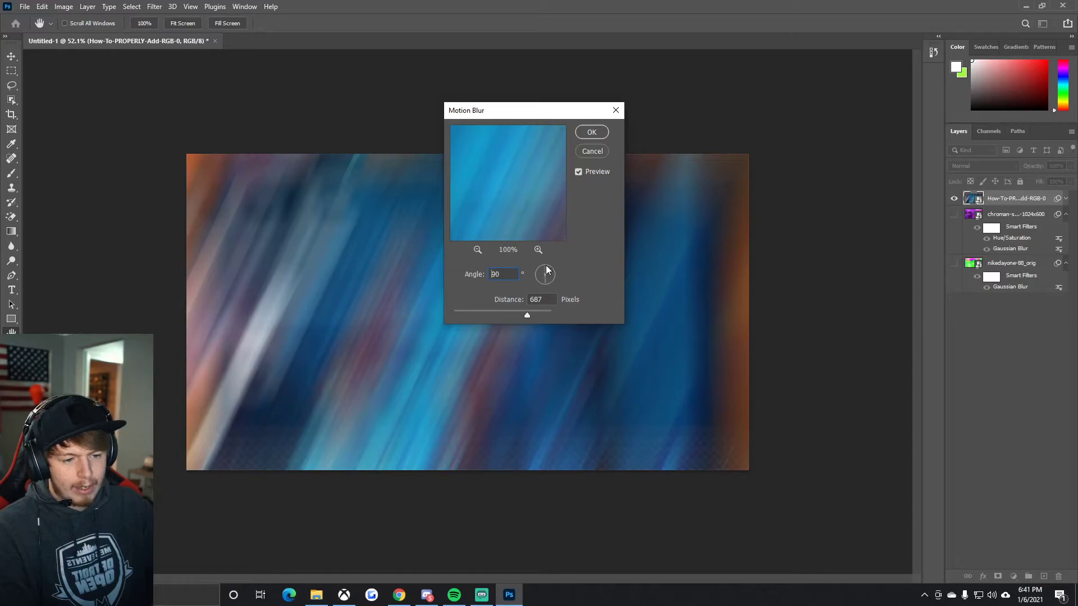
left_click(591, 132)
- Widen the streak layer to the right and convert it to a smart object
key("ctrl+t")
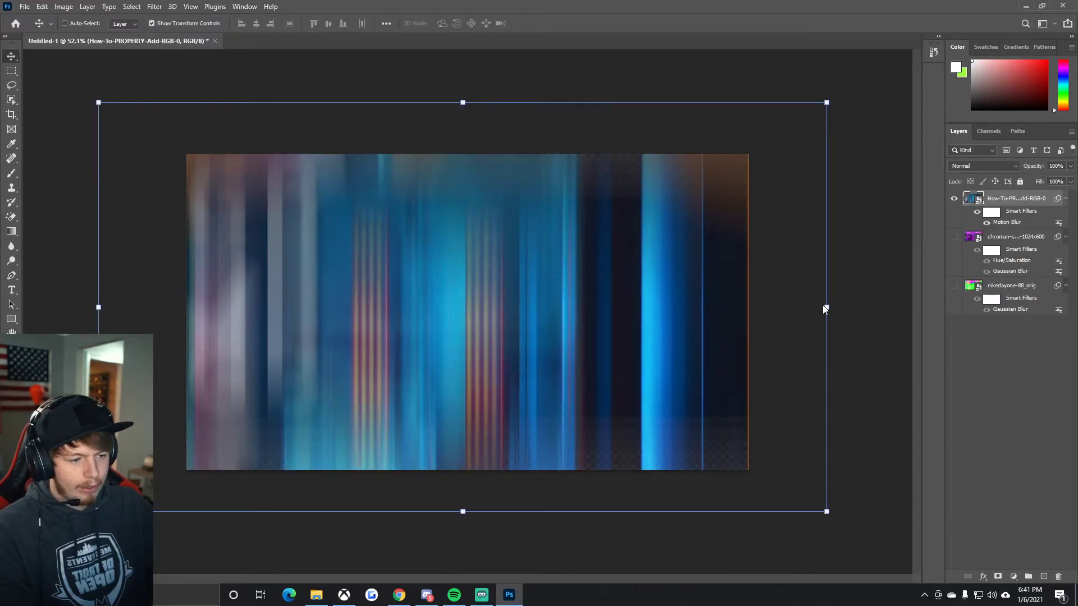
left_click(561, 230)
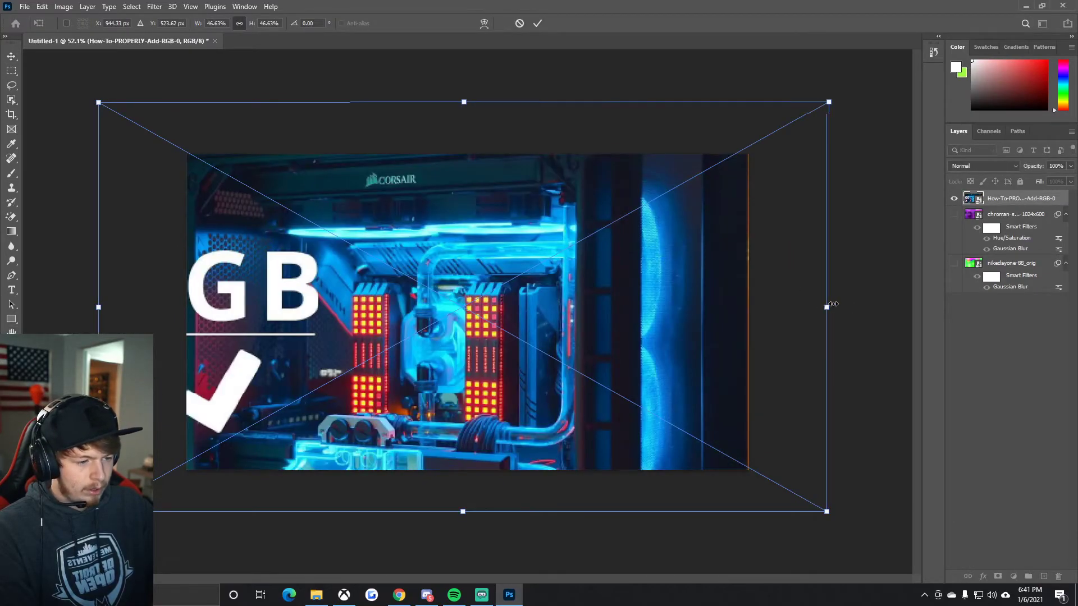
left_click_drag(826, 307, 897, 307)
key("Return")
scroll(612, 283, "down", 1)
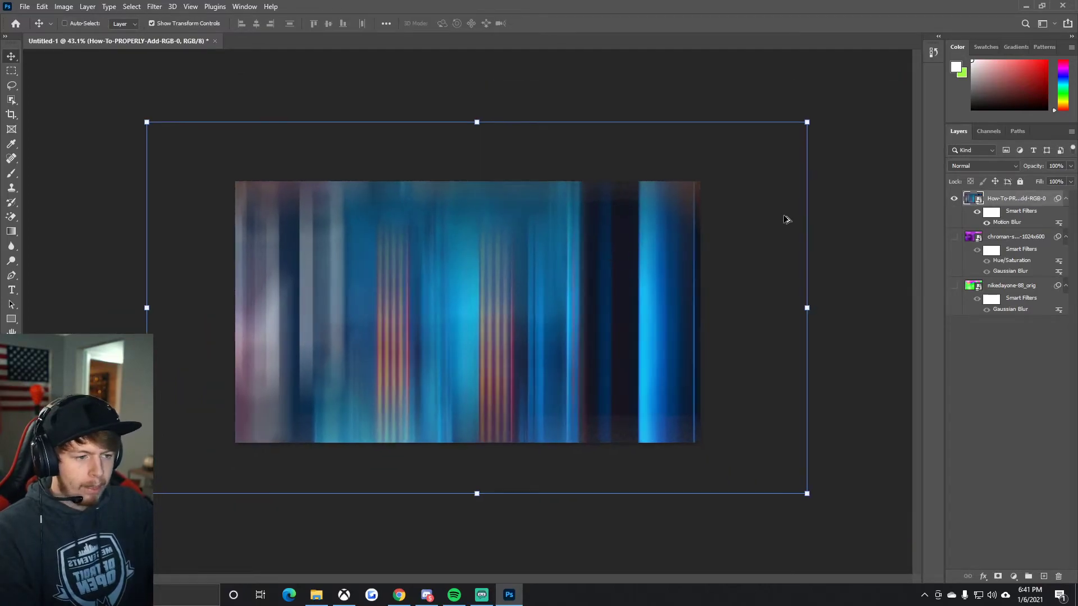
right_click(1011, 201)
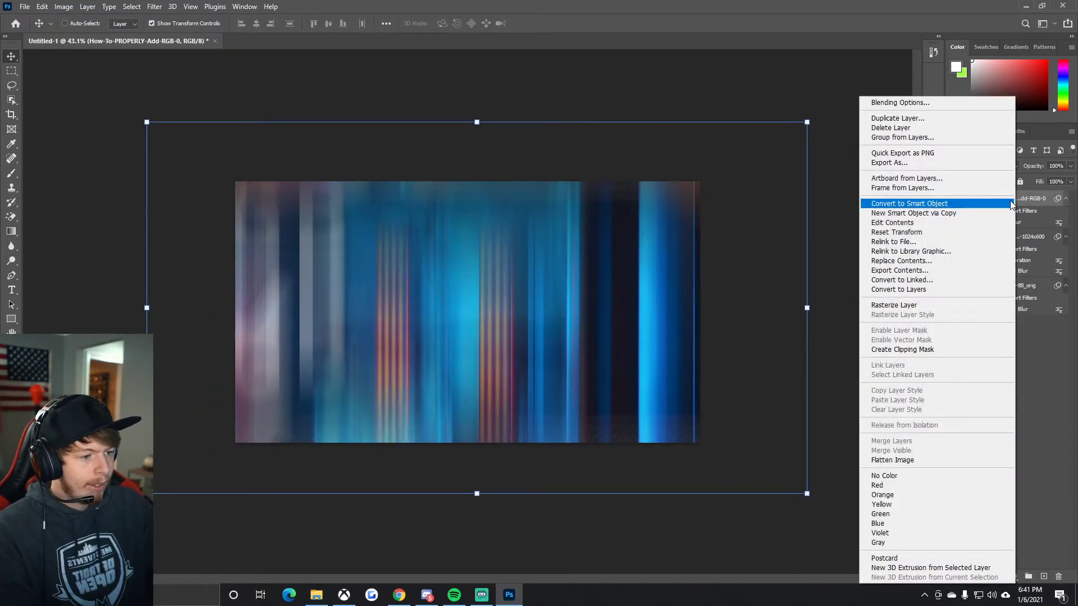
left_click(981, 207)
- Toggle the streak layer's visibility and try Luminosity blending against the purple room
left_click(953, 200)
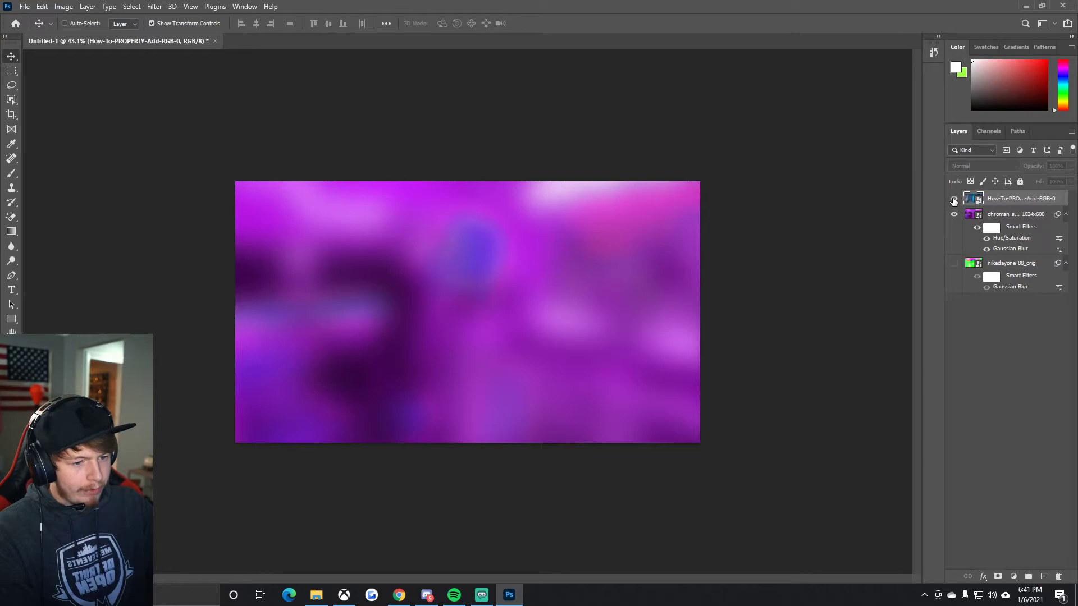
left_click(953, 200)
left_click(966, 166)
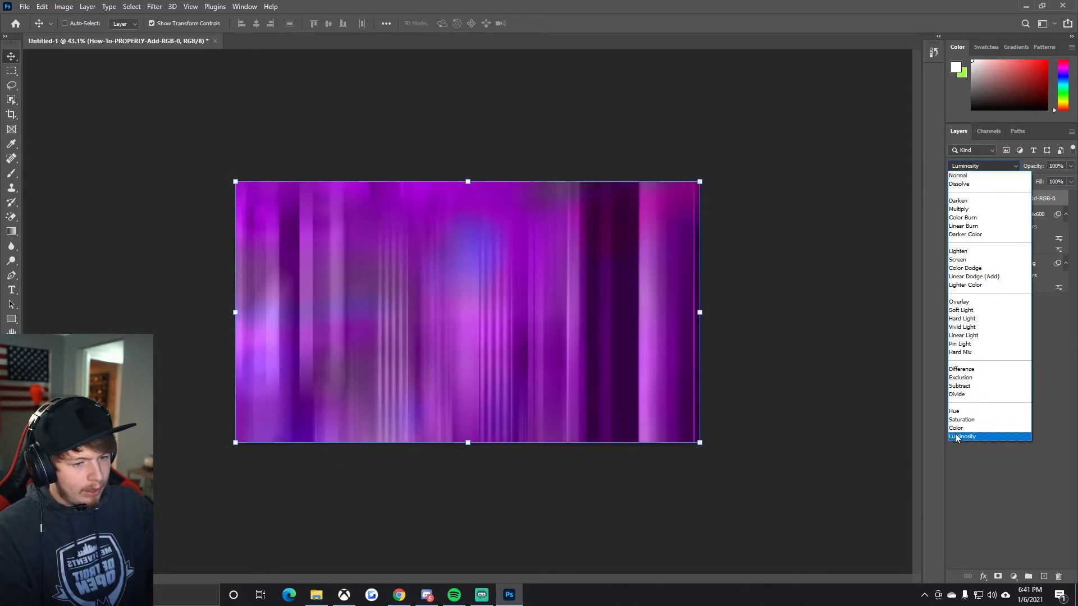
left_click(955, 433)
left_click(954, 200)
left_click(954, 199)
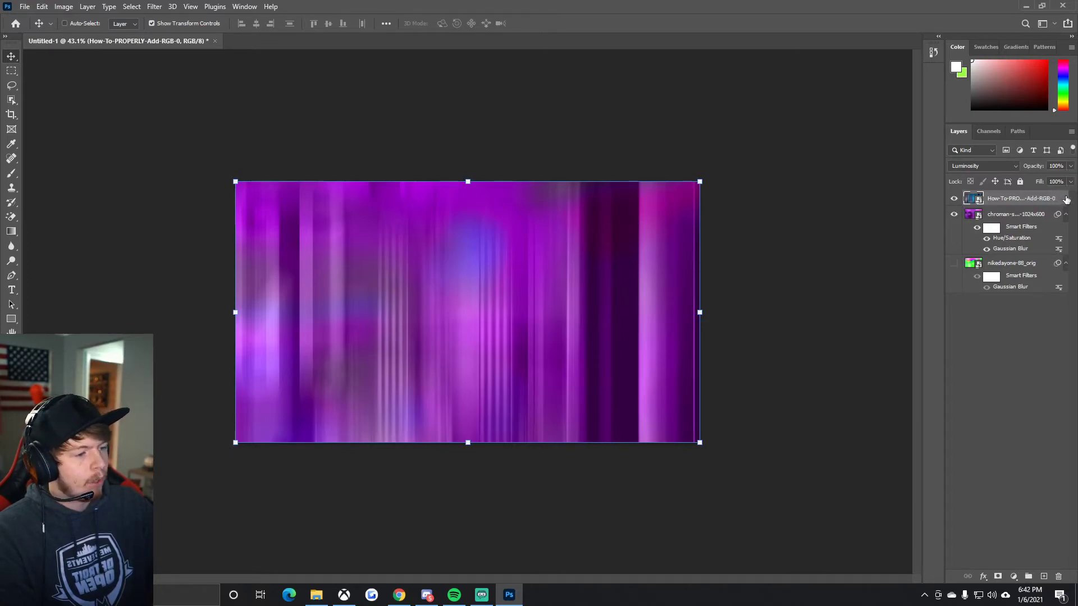
- Lower the streak layer's opacity to 72% and set its blend mode back to Normal
left_click(1071, 166)
left_click_drag(1072, 179, 1018, 185)
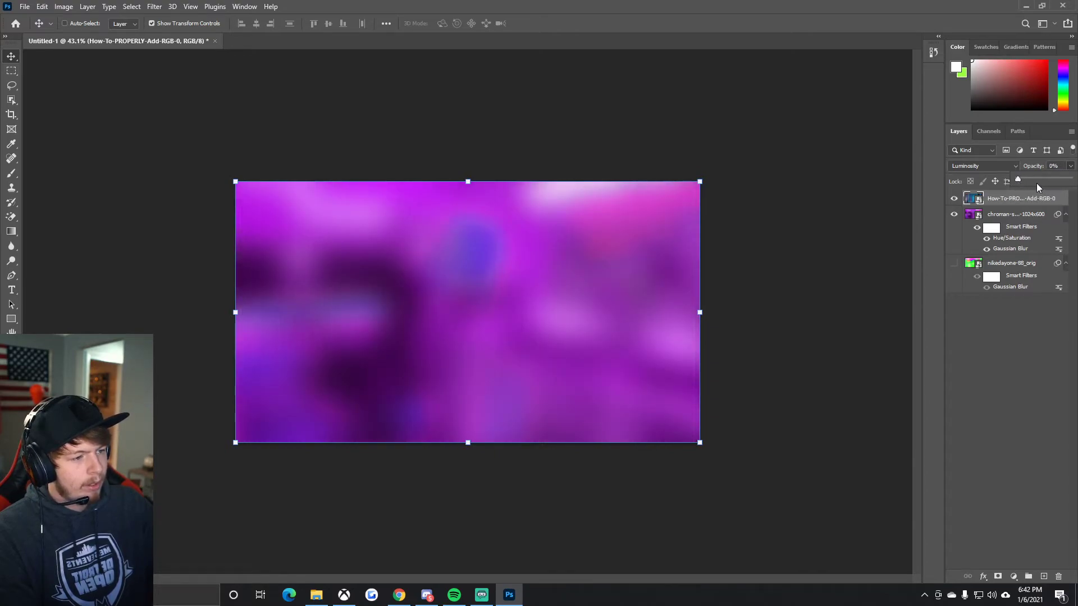
left_click(1015, 331)
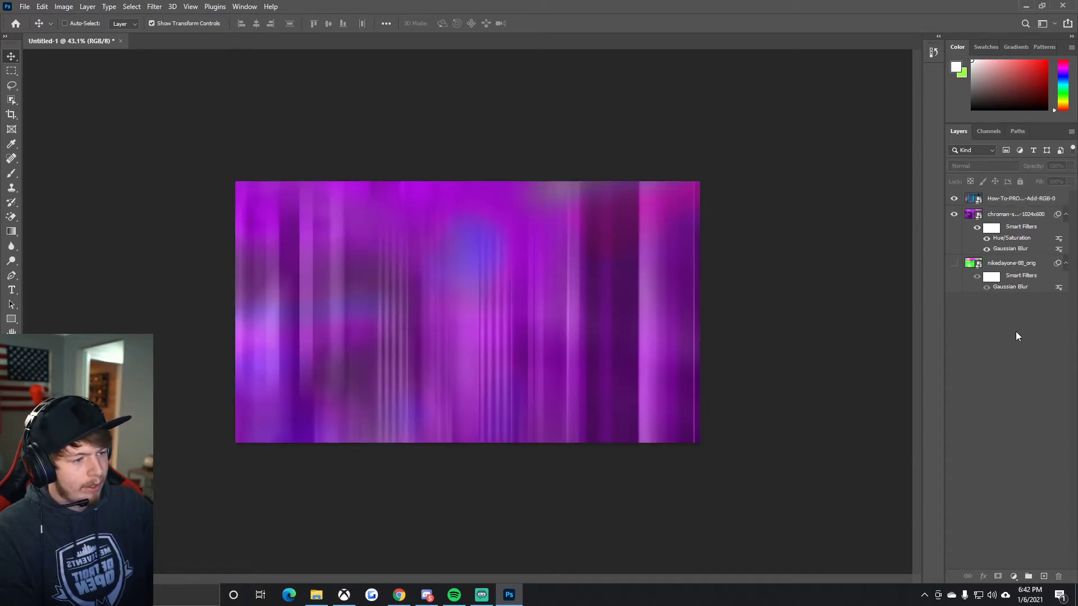
left_click(1010, 200)
left_click(986, 167)
left_click(965, 172)
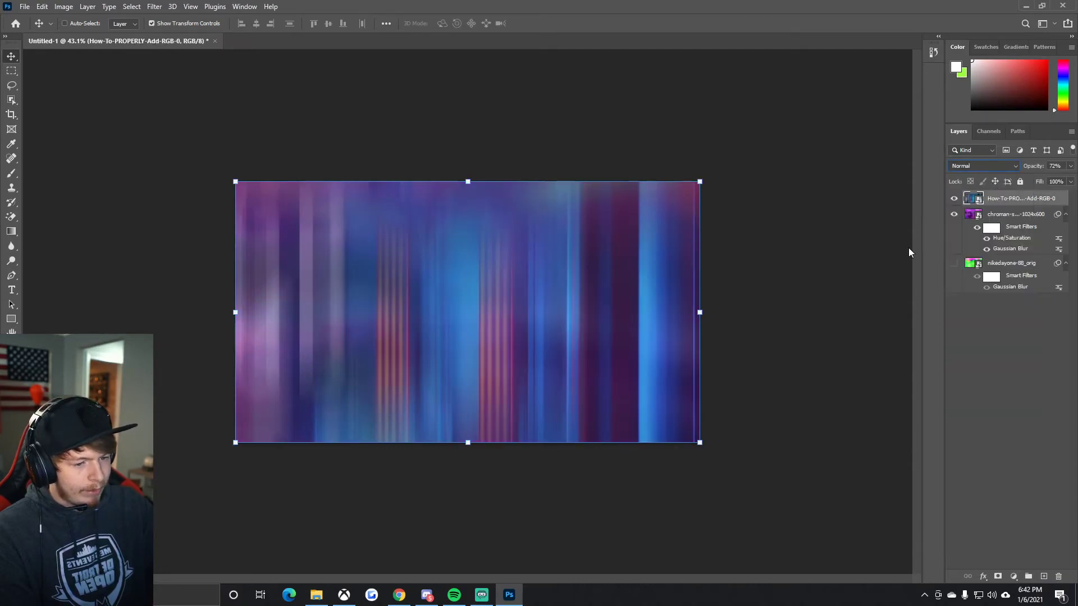
key("ctrl+u")
- Shift the streaks' hue to orange-red, set layer opacity to 32% in Layer Style, then hide the layer
mouse_move(507, 194)
left_mouse_down()
mouse_move(599, 200)
mouse_move(520, 197)
left_mouse_up()
left_click(633, 139)
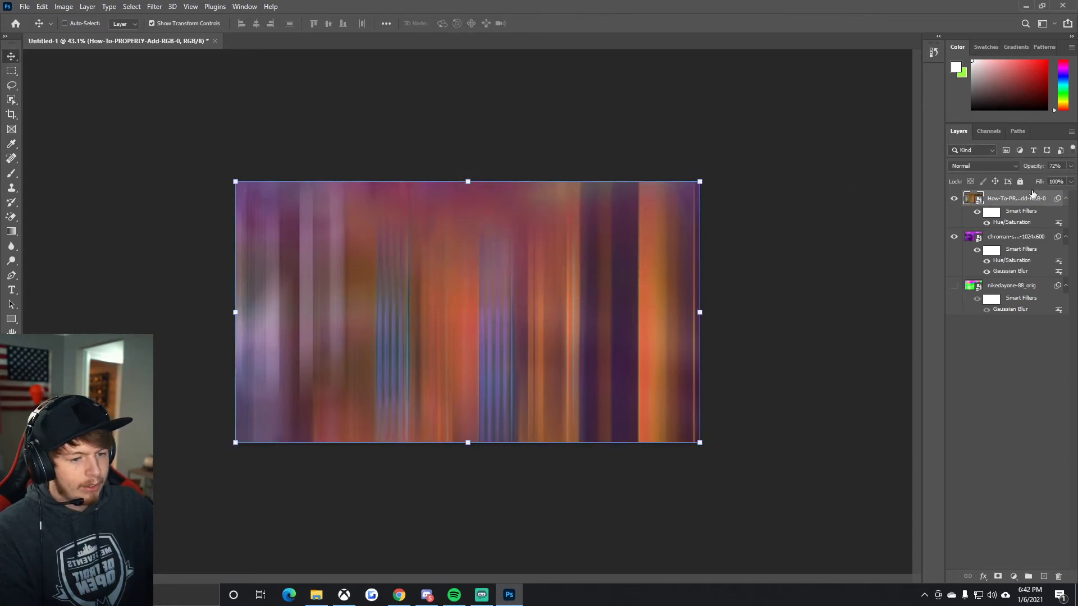
double_click(1050, 204)
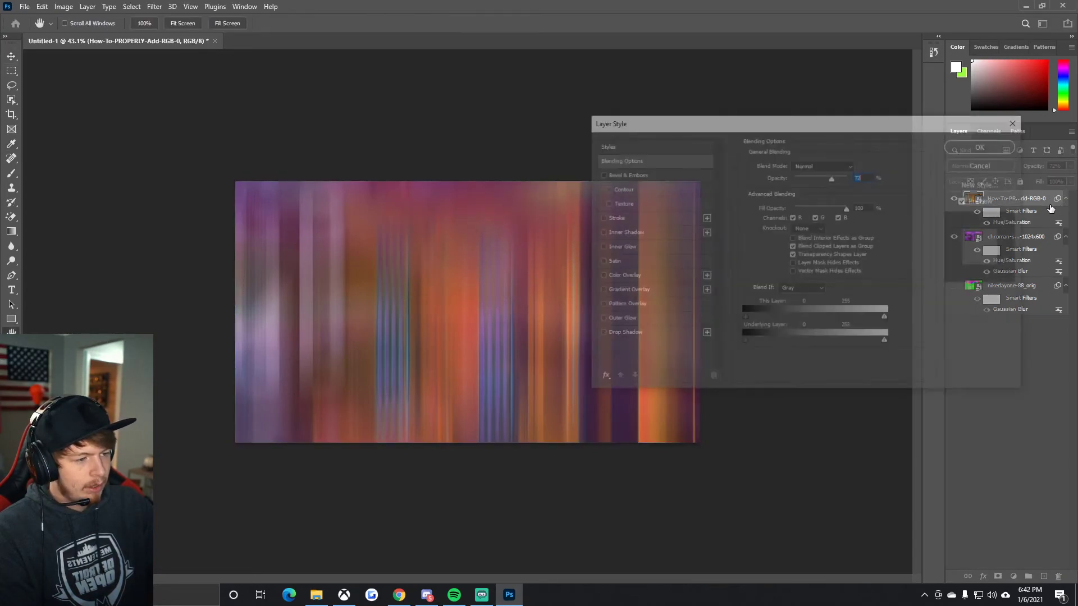
left_click_drag(832, 177, 812, 181)
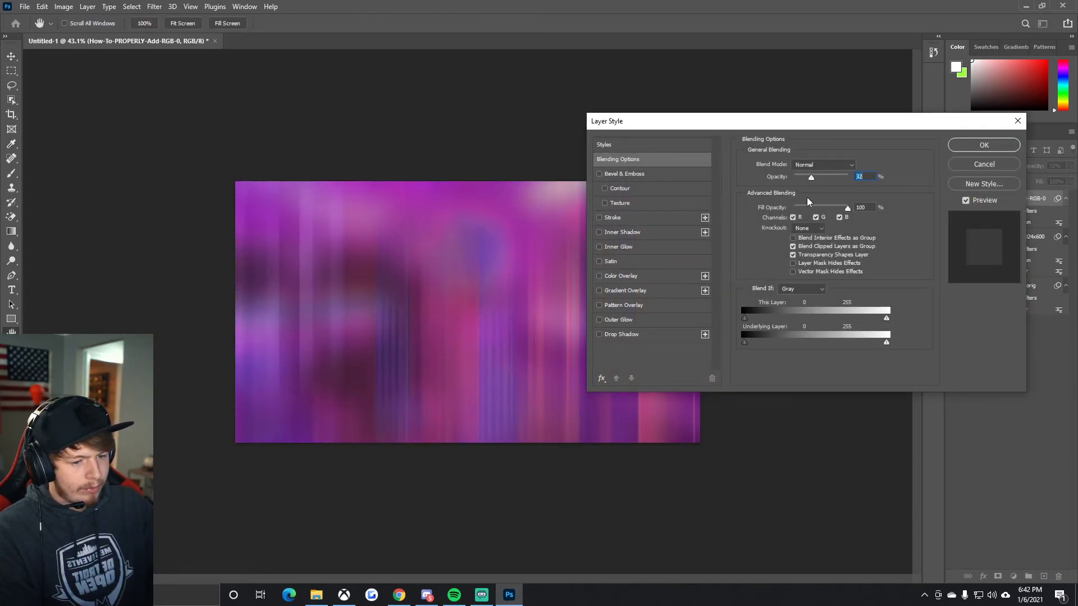
left_click(971, 150)
left_click(954, 199)
scroll(477, 252, "up", 2)
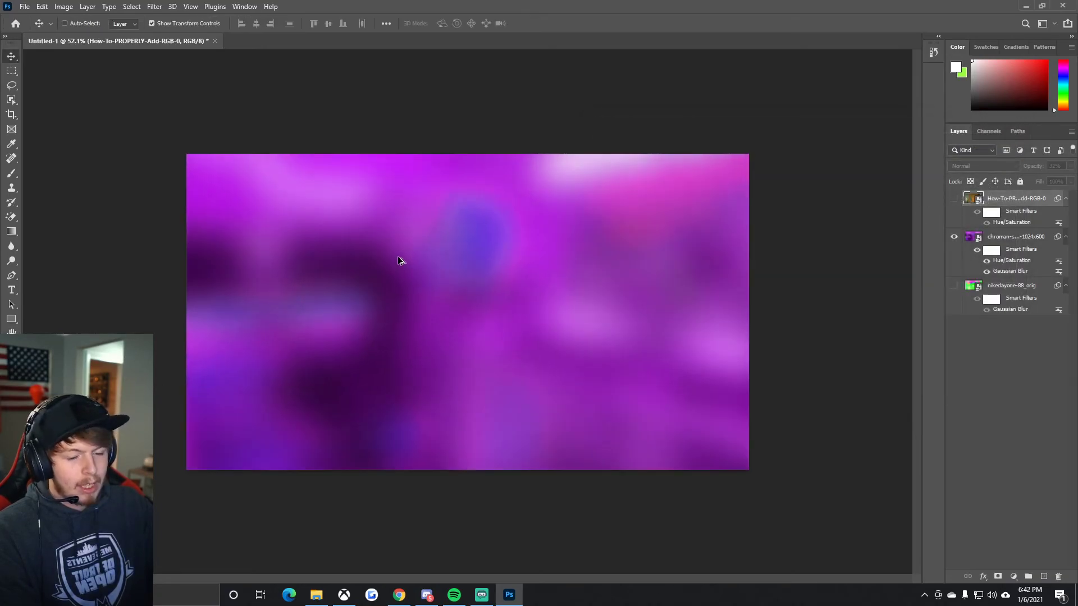